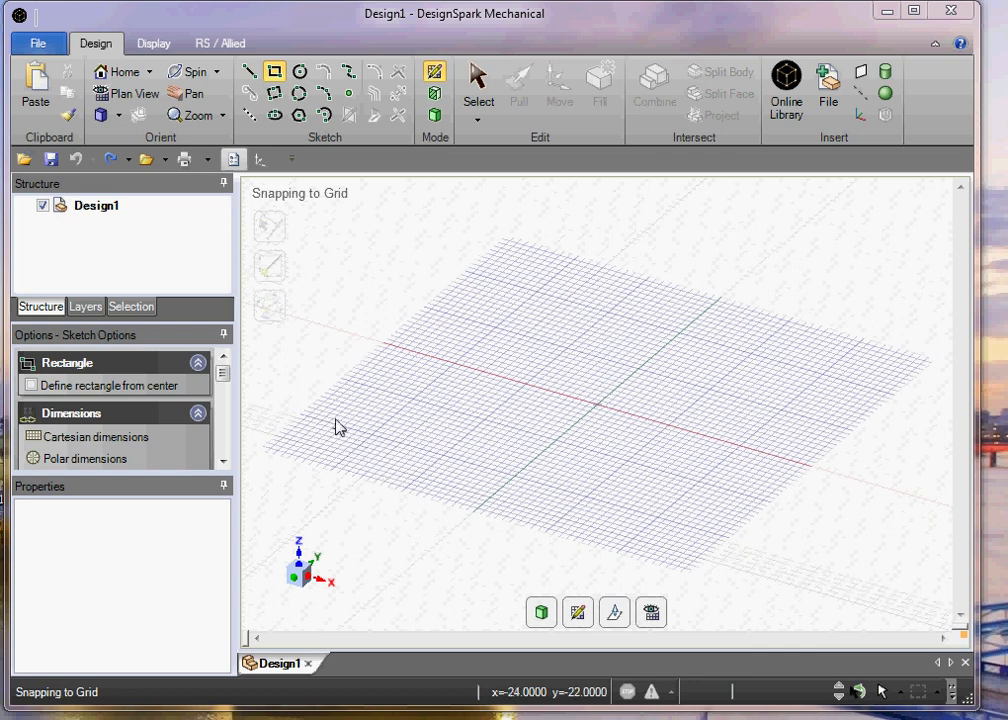
Draw a 200 × 100 mm rectangle on the ground grid and convert it to a 3D surface
{"action": "left_click", "coordinate": [458, 475]}
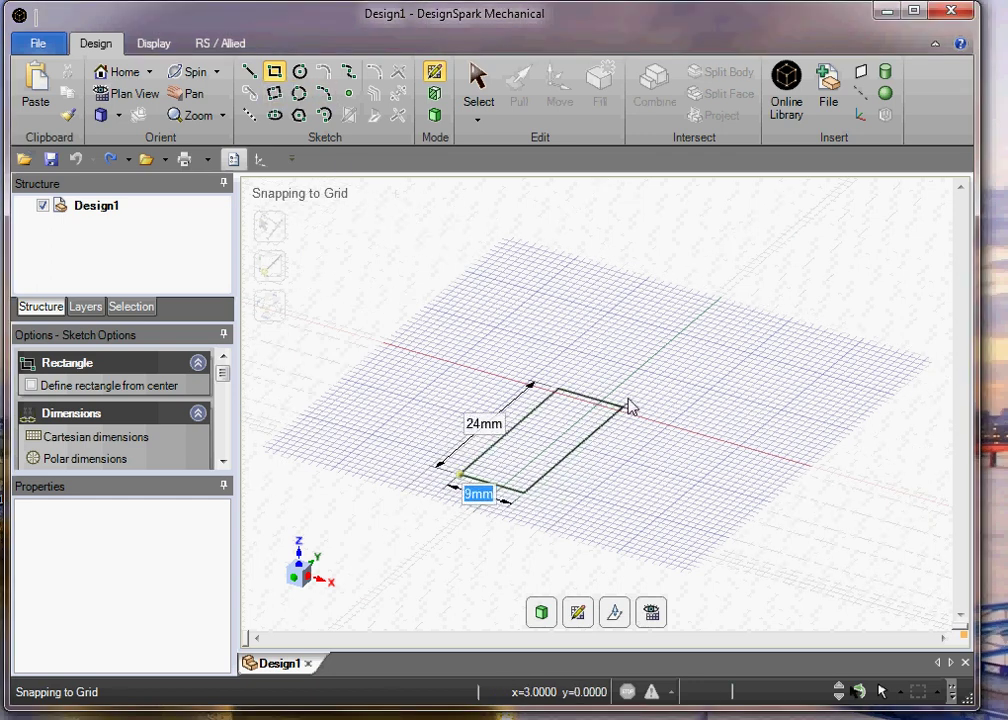
{"action": "left_click", "coordinate": [741, 341]}
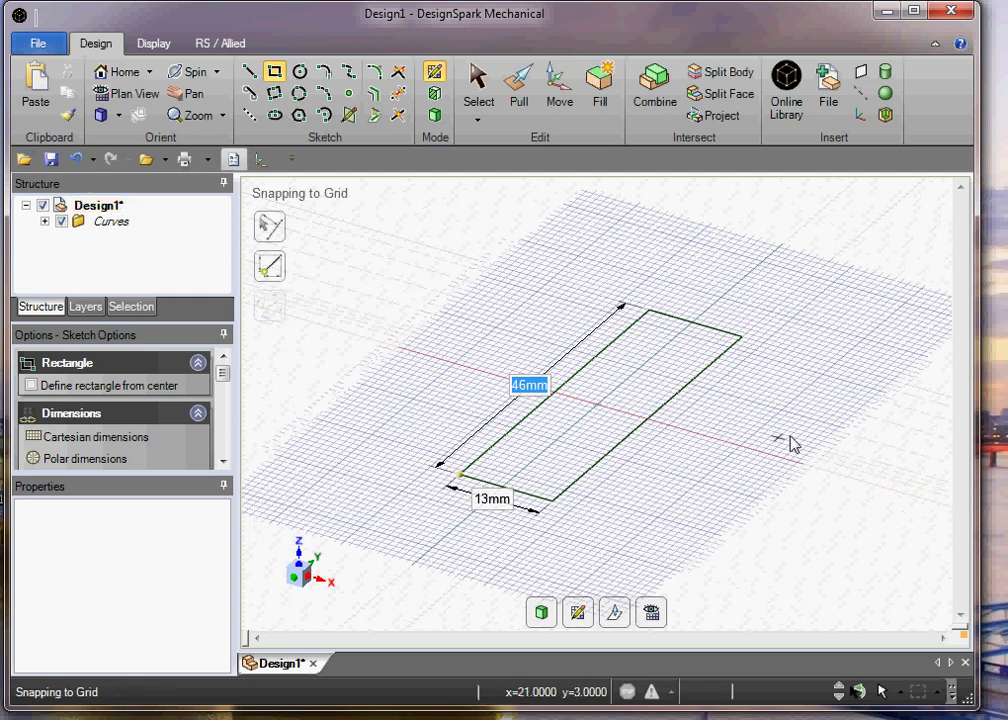
{"action": "type", "text": "200"}
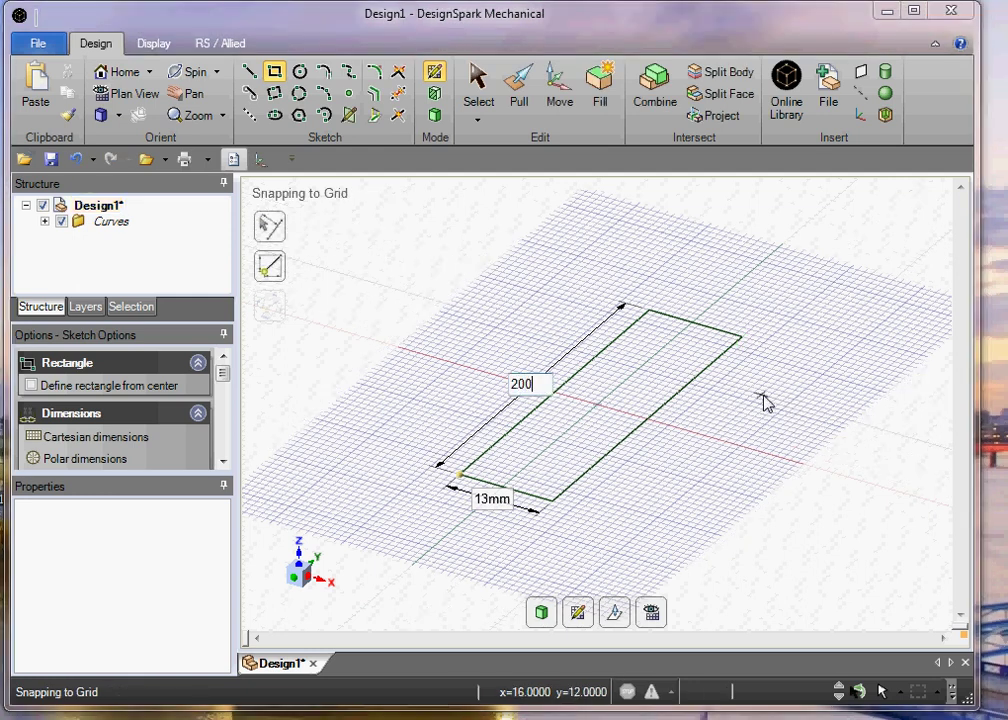
{"action": "key", "text": "Return"}
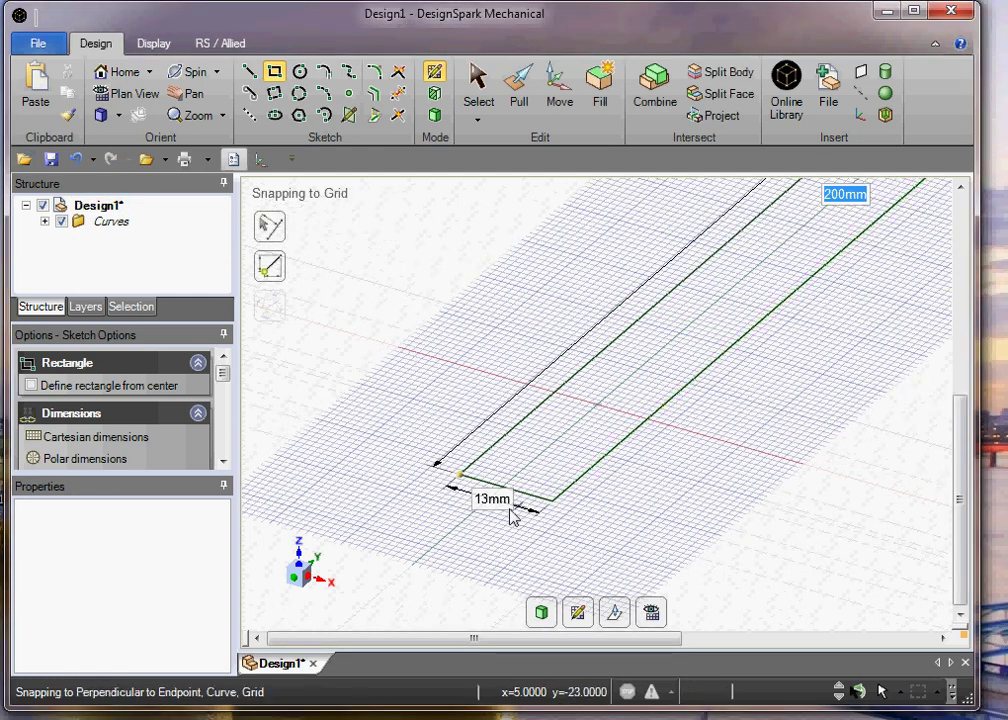
{"action": "left_click", "coordinate": [493, 506]}
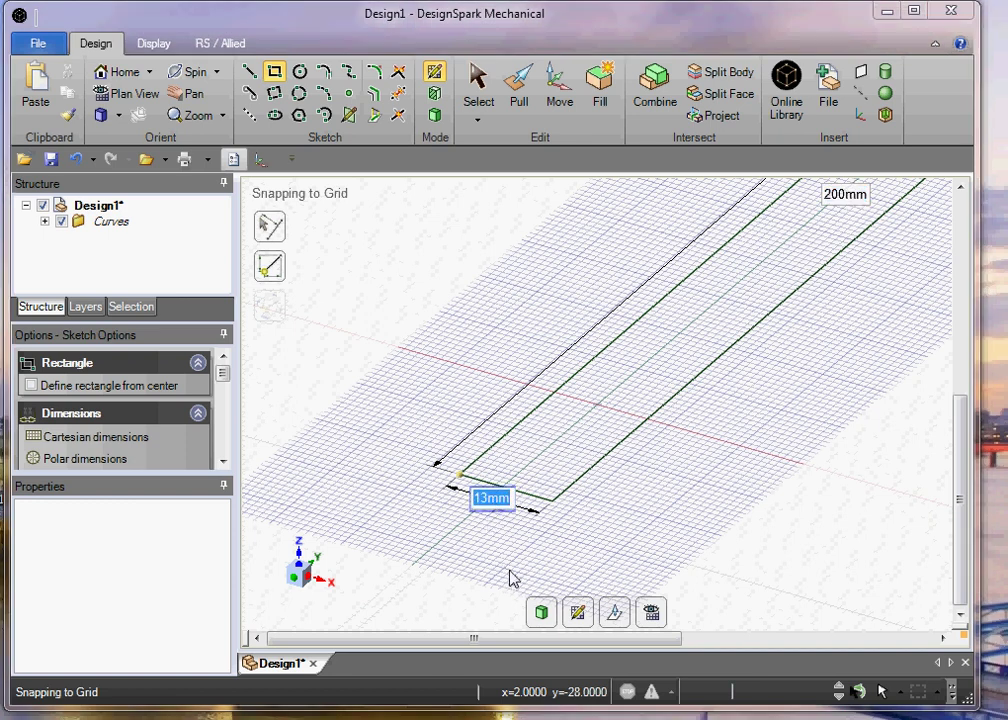
{"action": "type", "text": "100"}
{"action": "key", "text": "Return"}
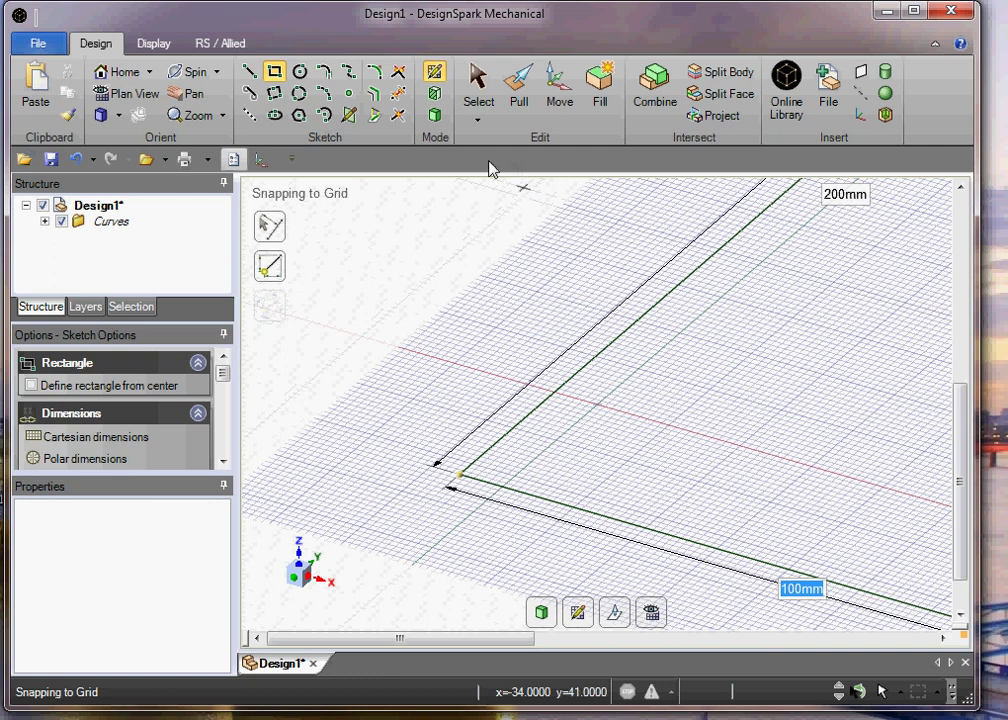
{"action": "left_click", "coordinate": [434, 116]}
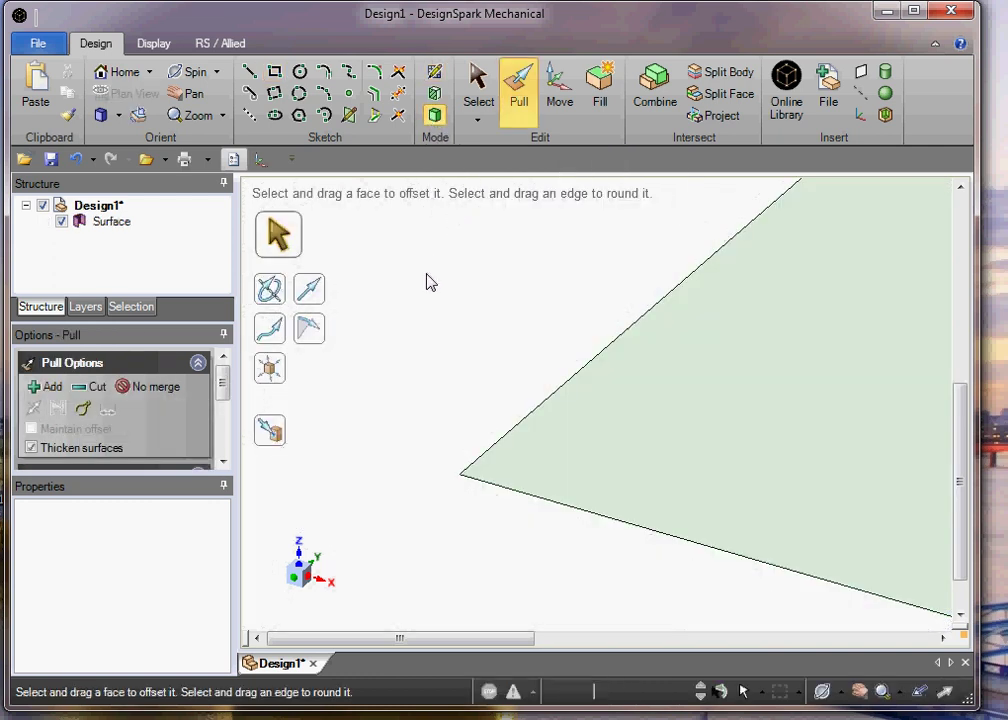
Pull the rectangular surface up 75 mm into a solid block
{"action": "key", "text": "z"}
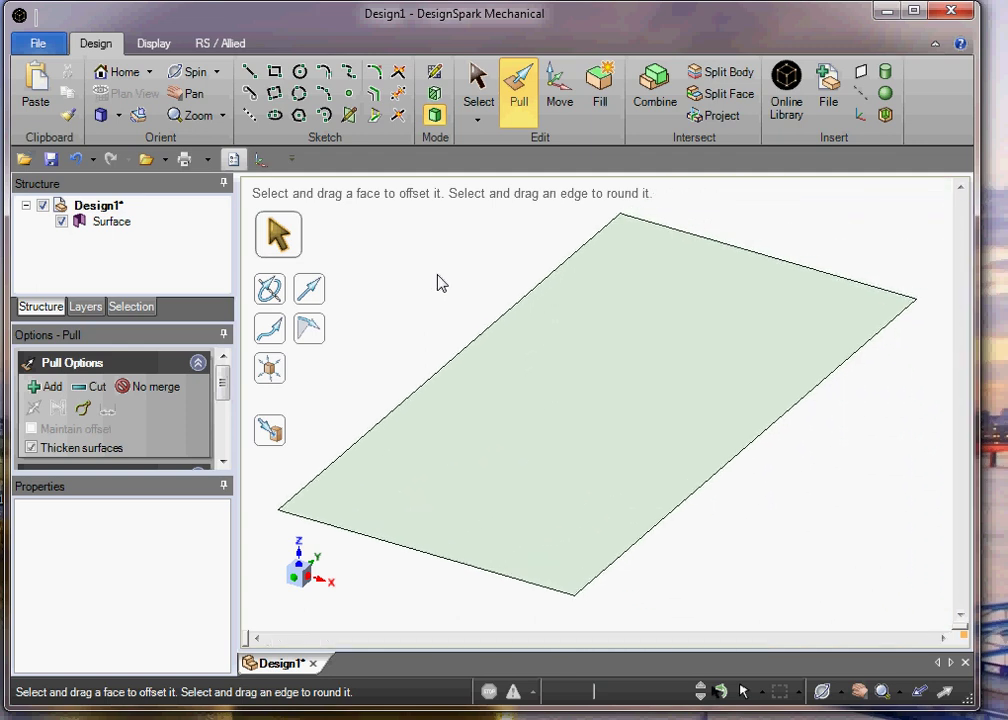
{"action": "left_click", "coordinate": [607, 443]}
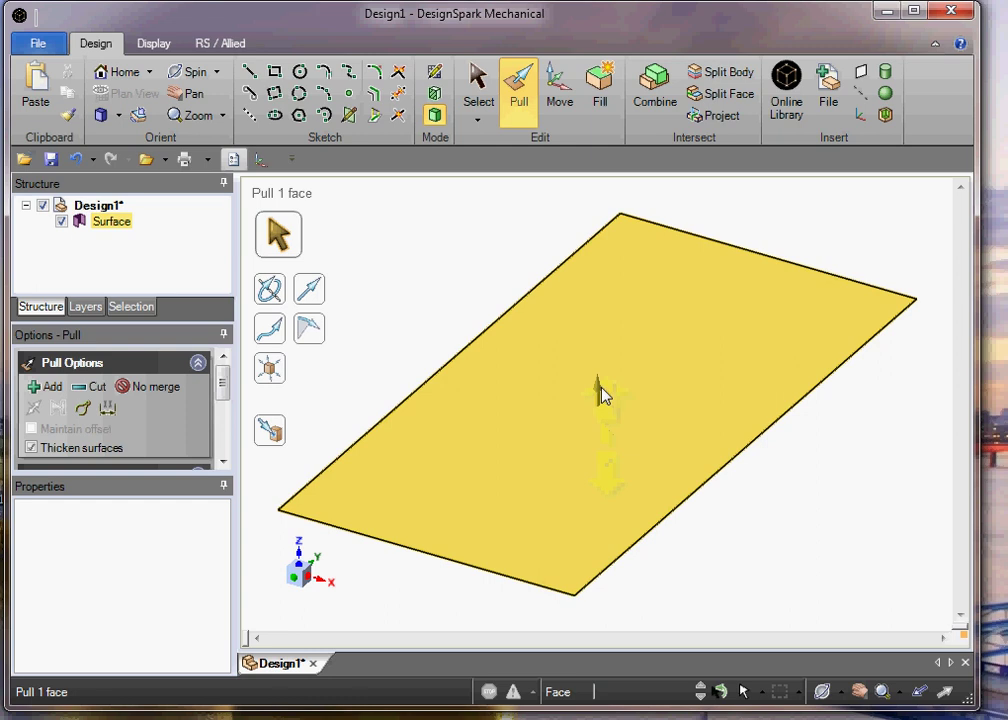
{"action": "left_click_drag", "start_coordinate": [601, 395], "coordinate": [597, 349]}
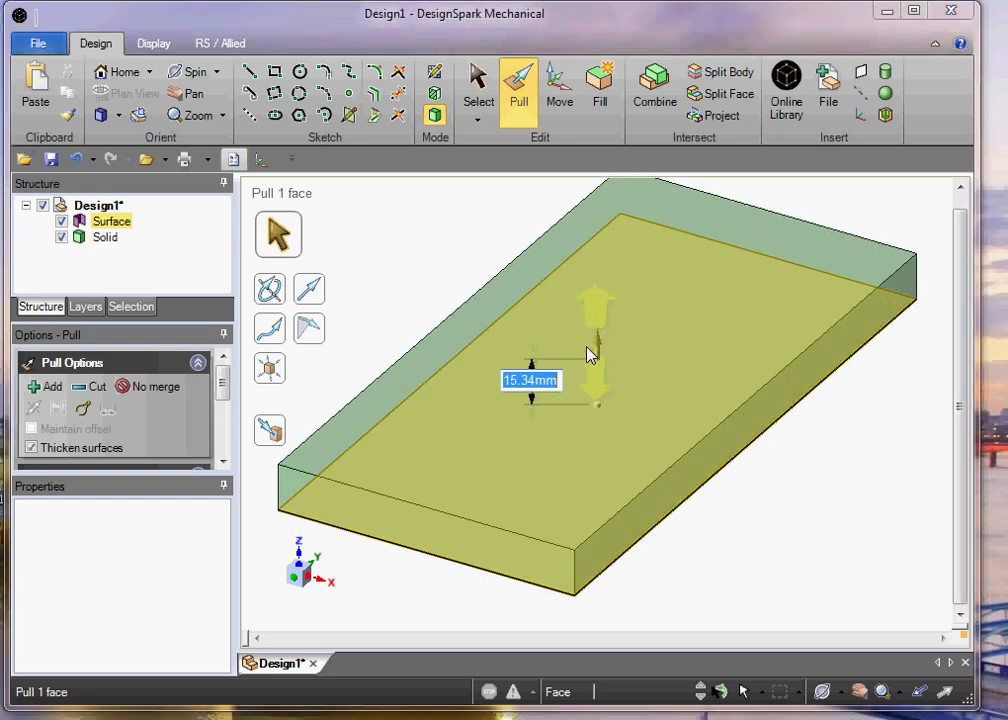
{"action": "type", "text": "75"}
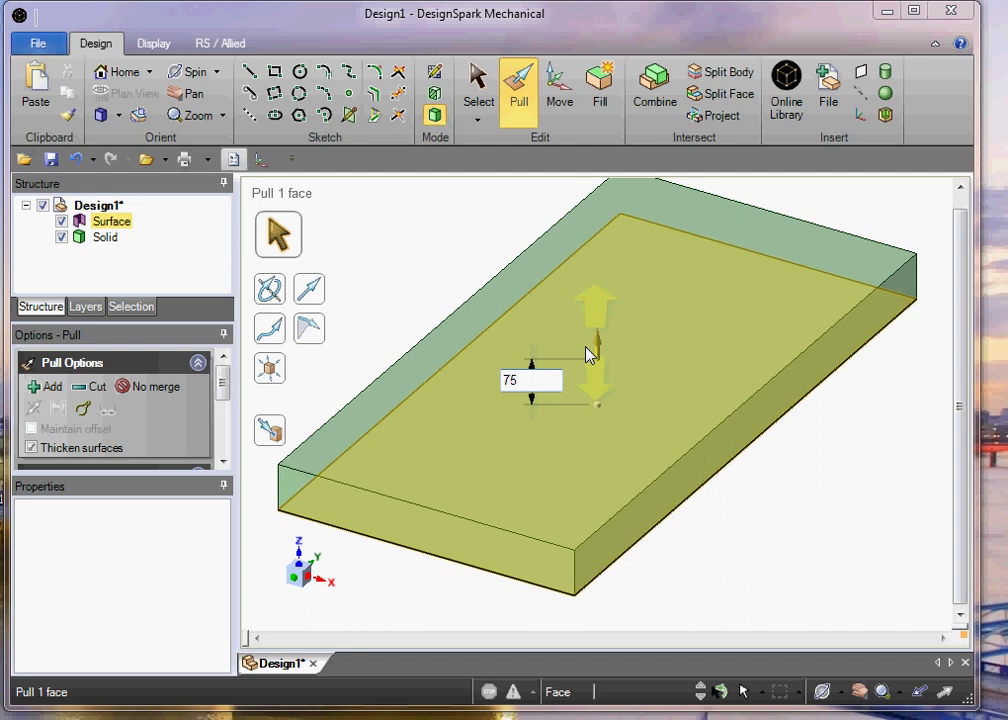
{"action": "key", "text": "Return"}
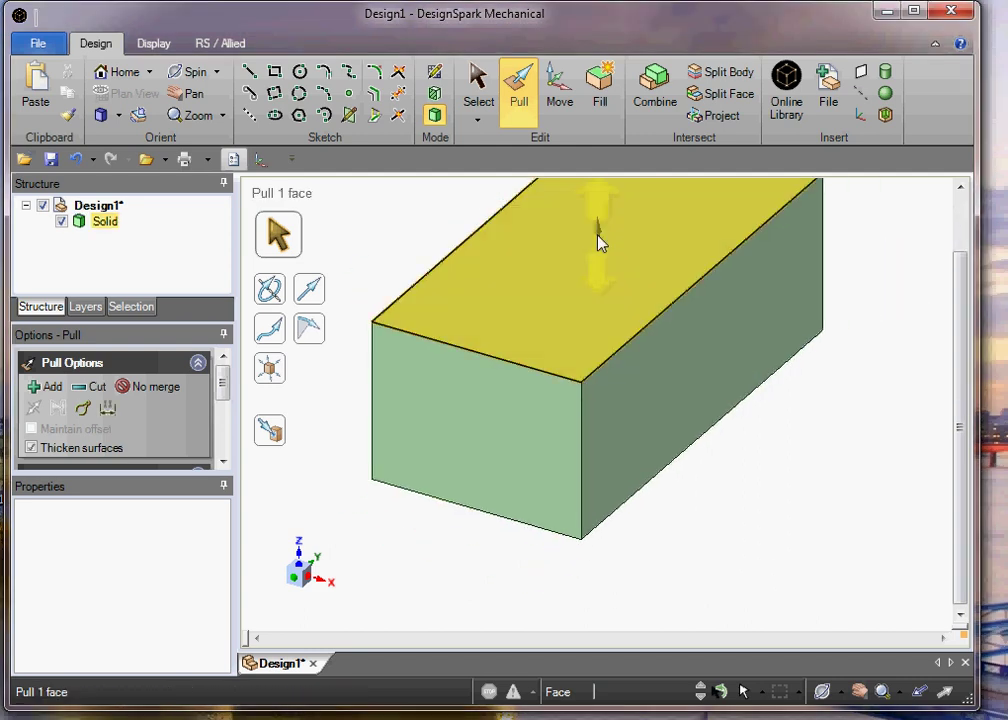
{"action": "left_click", "coordinate": [390, 262]}
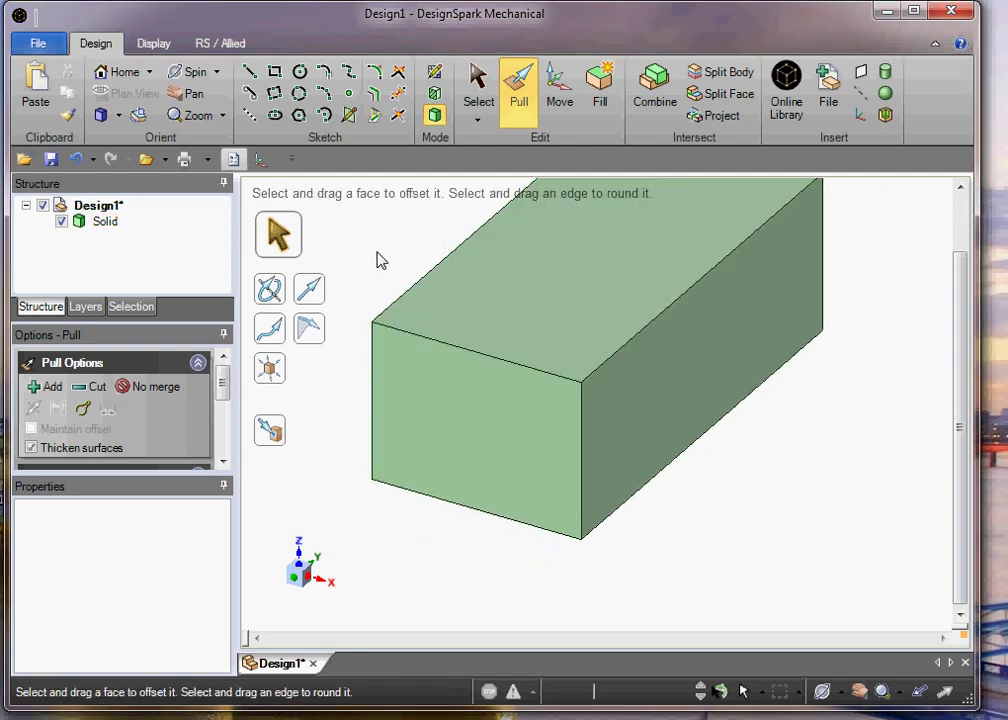
Make the block's top face the sketch plane for the Polygon tool
{"action": "left_click", "coordinate": [298, 115]}
{"action": "left_click", "coordinate": [575, 272]}
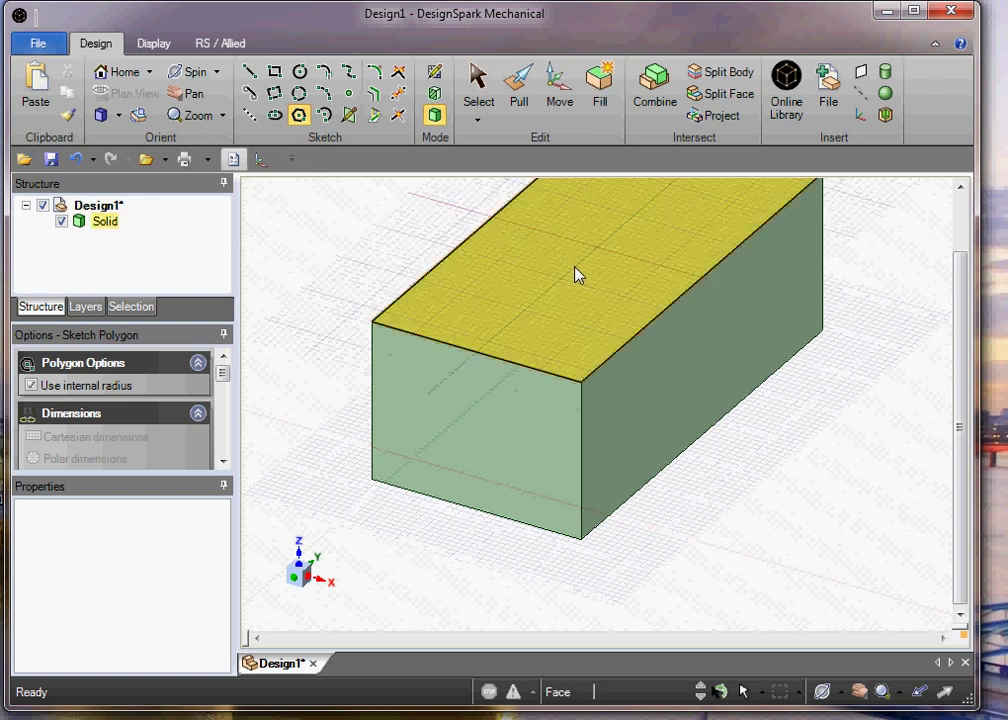
{"action": "left_click", "coordinate": [553, 278]}
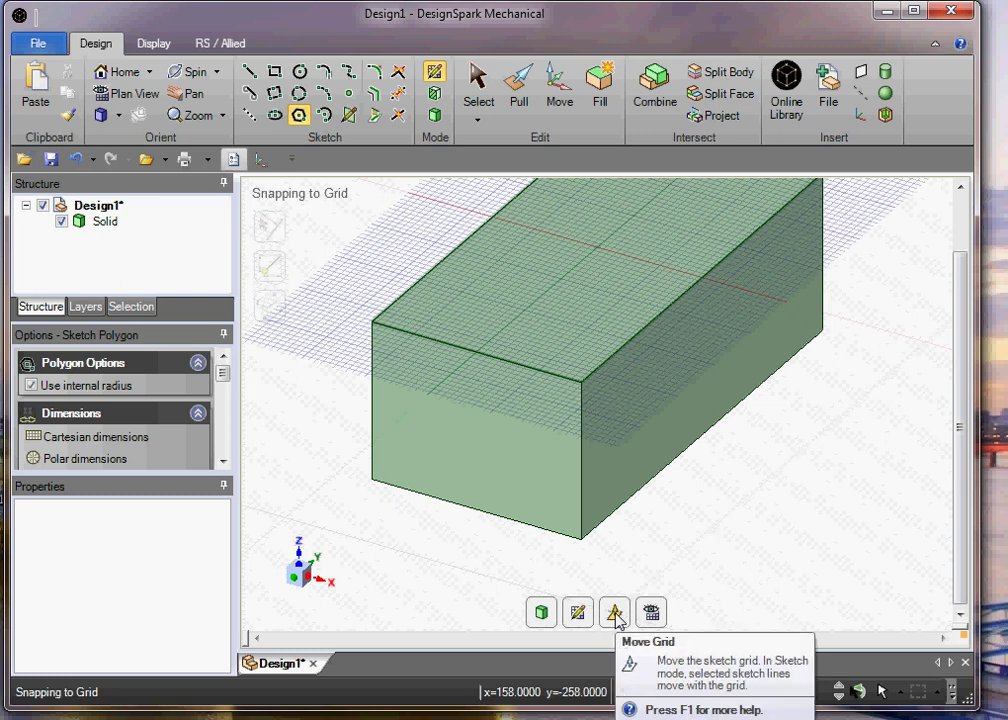
Raise the sketch grid above the top face and switch to Plan View
{"action": "left_click", "coordinate": [616, 614]}
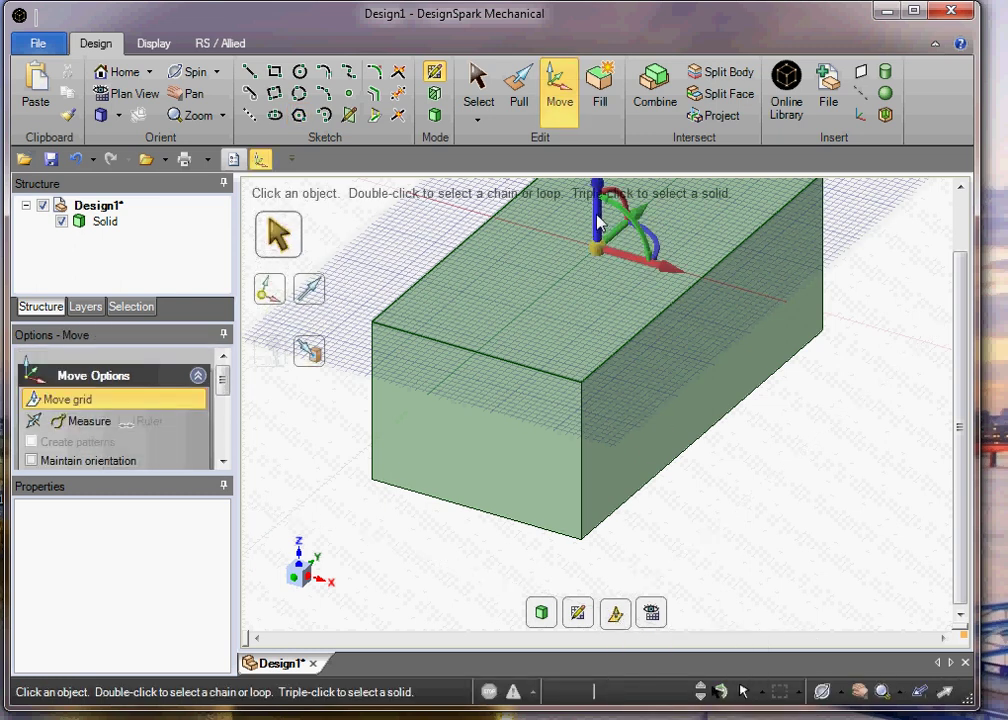
{"action": "left_click_drag", "start_coordinate": [598, 222], "coordinate": [597, 199]}
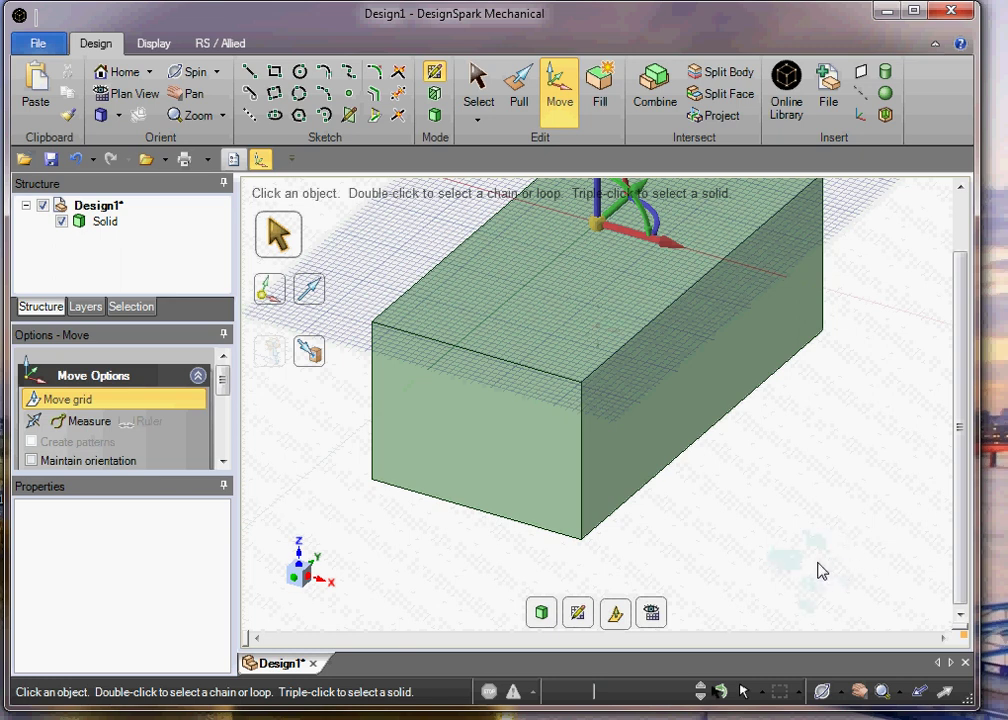
{"action": "mouse_move", "coordinate": [818, 571]}
{"action": "middle_mouse_down"}
{"action": "mouse_move", "coordinate": [810, 452]}
{"action": "mouse_move", "coordinate": [817, 542]}
{"action": "middle_mouse_up"}
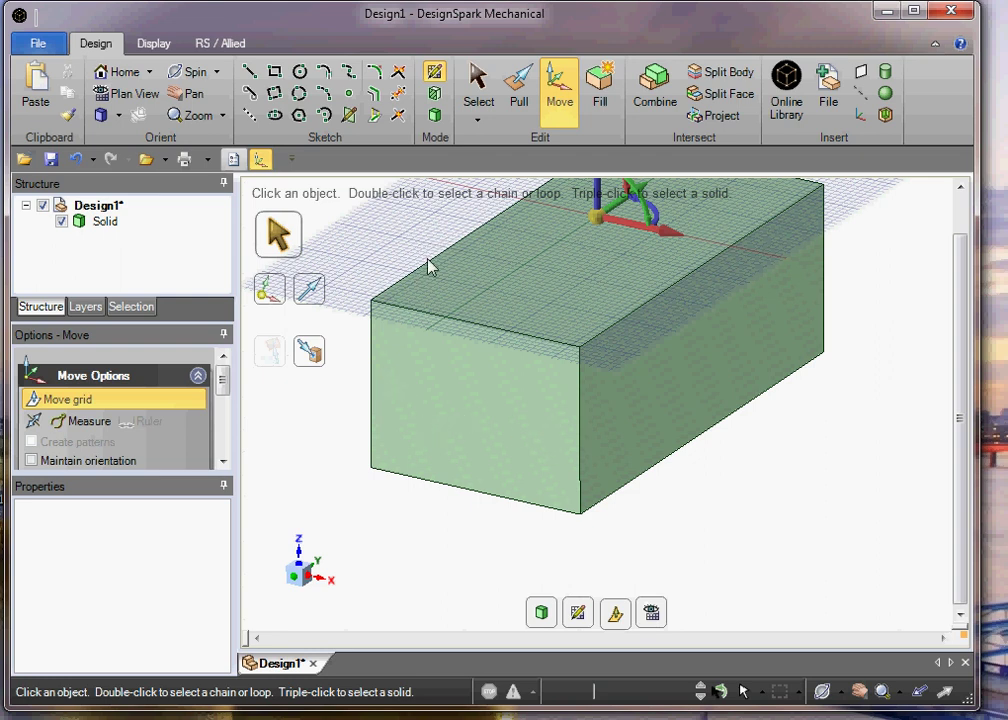
{"action": "left_click", "coordinate": [651, 613]}
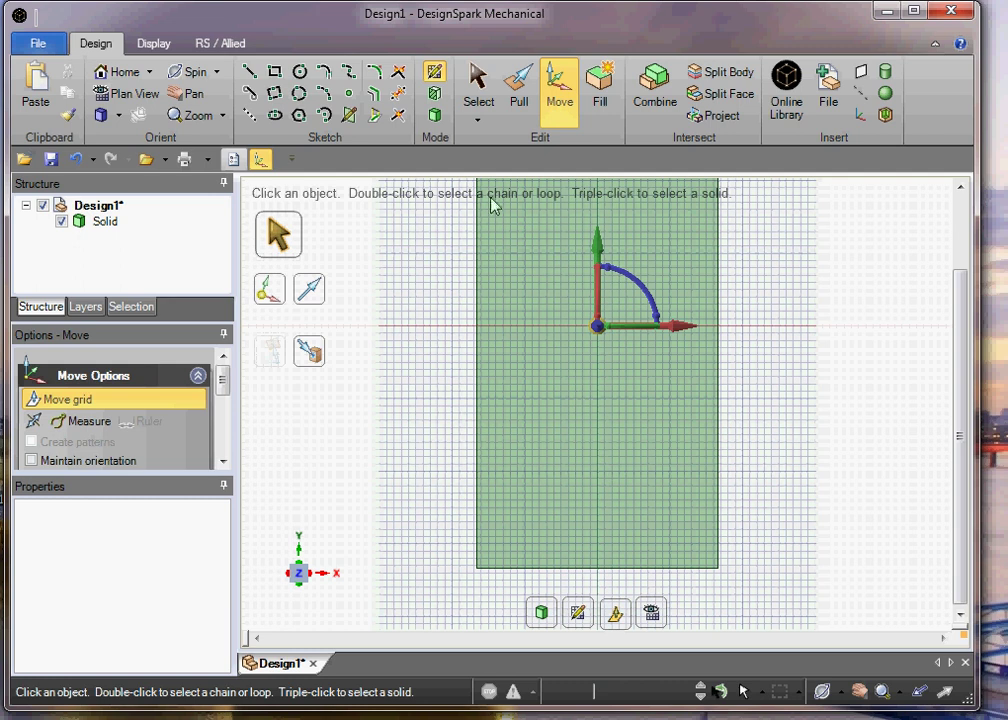
Sketch a six-sided 68 mm hexagon centred on the block and convert it to a surface
{"action": "left_click", "coordinate": [298, 115]}
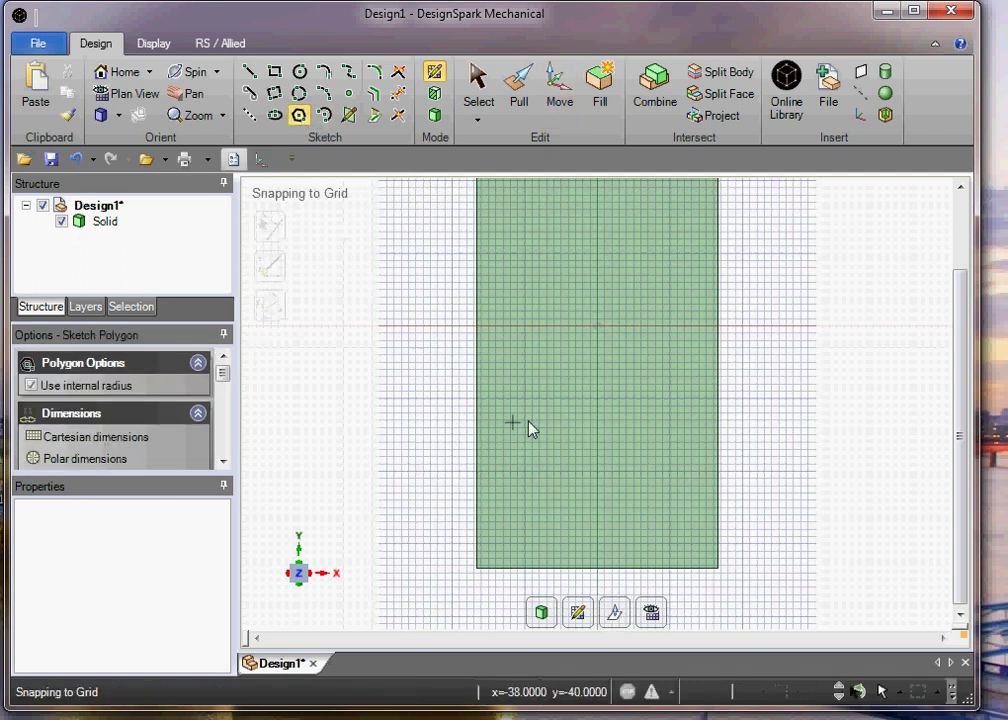
{"action": "left_click", "coordinate": [597, 373]}
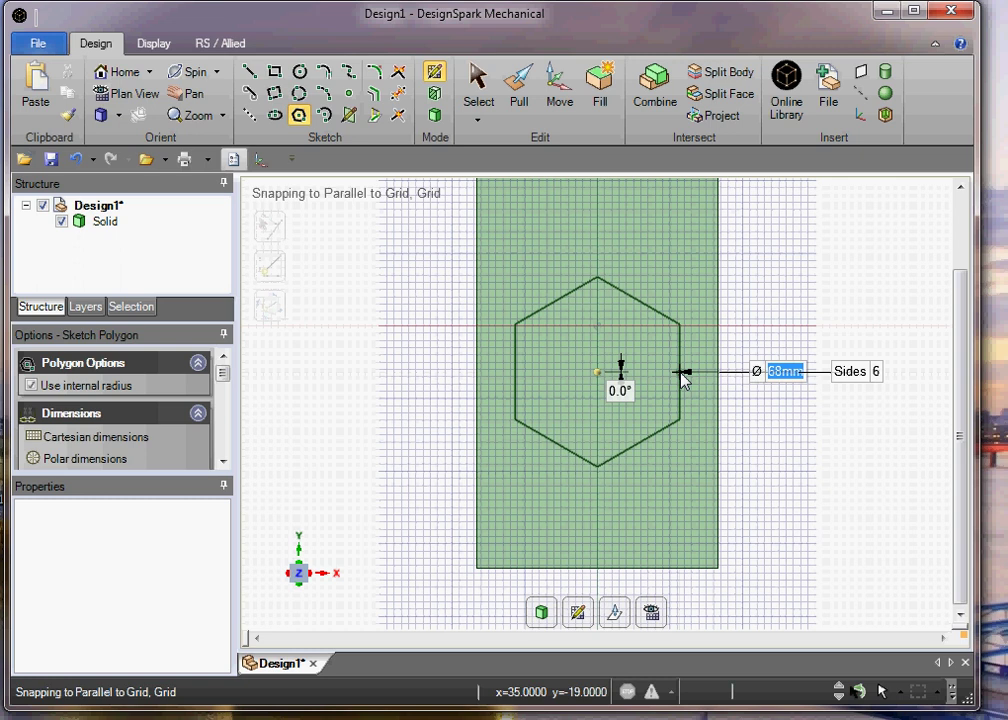
{"action": "left_click", "coordinate": [681, 373]}
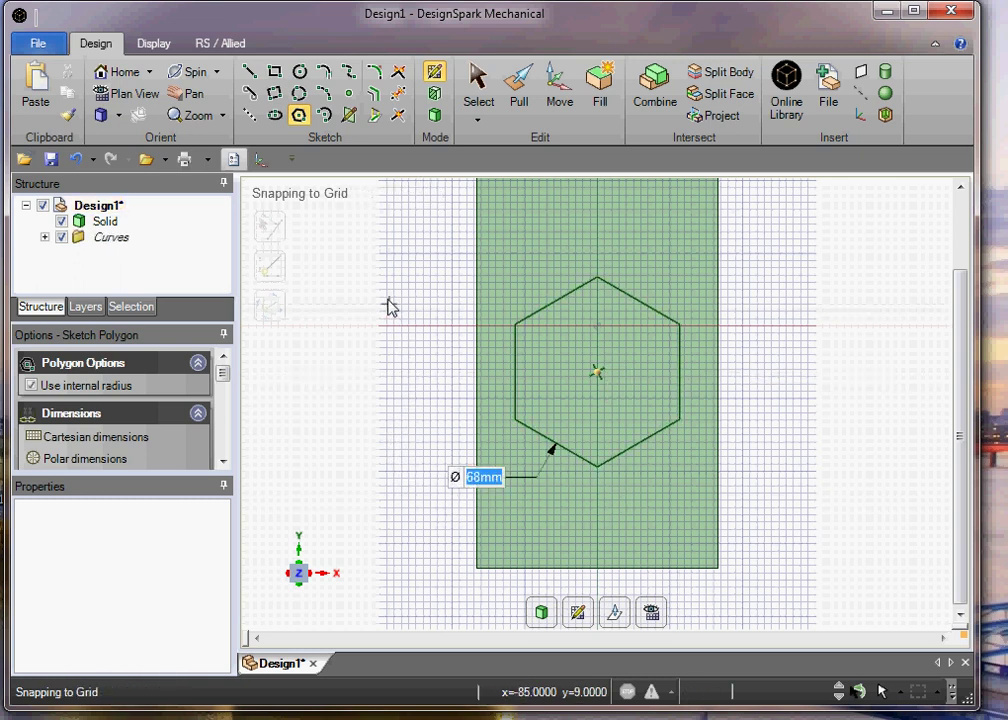
{"action": "left_click", "coordinate": [435, 116]}
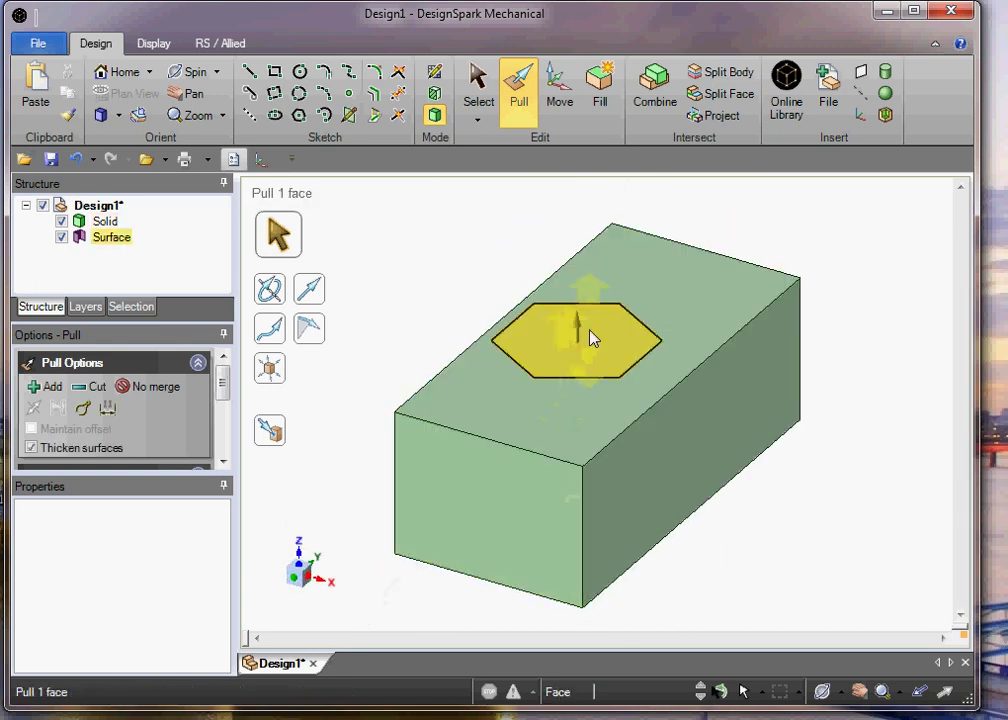
Pull the hexagon surface up 150 mm into a hexagonal prism
{"action": "left_click_drag", "start_coordinate": [578, 331], "coordinate": [573, 255]}
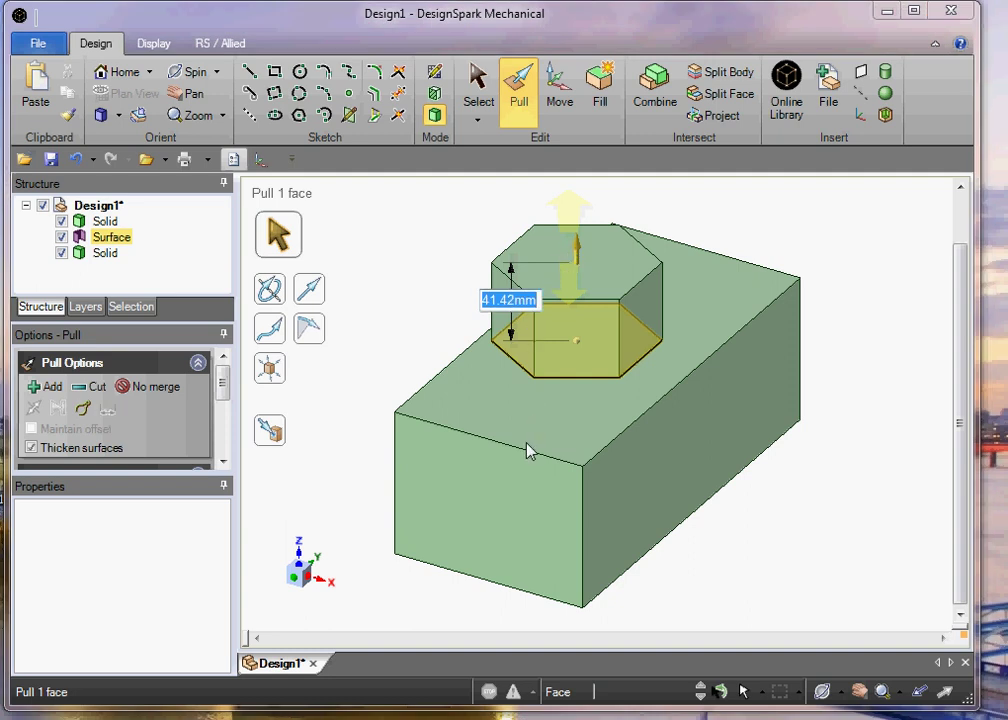
{"action": "type", "text": "150"}
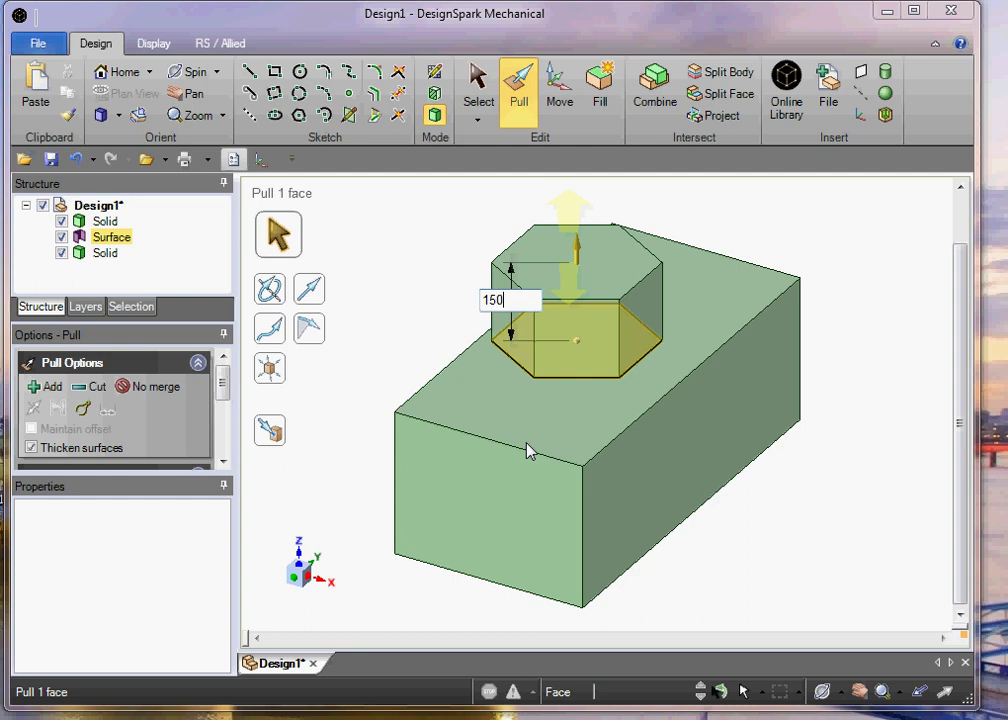
{"action": "key", "text": "Return"}
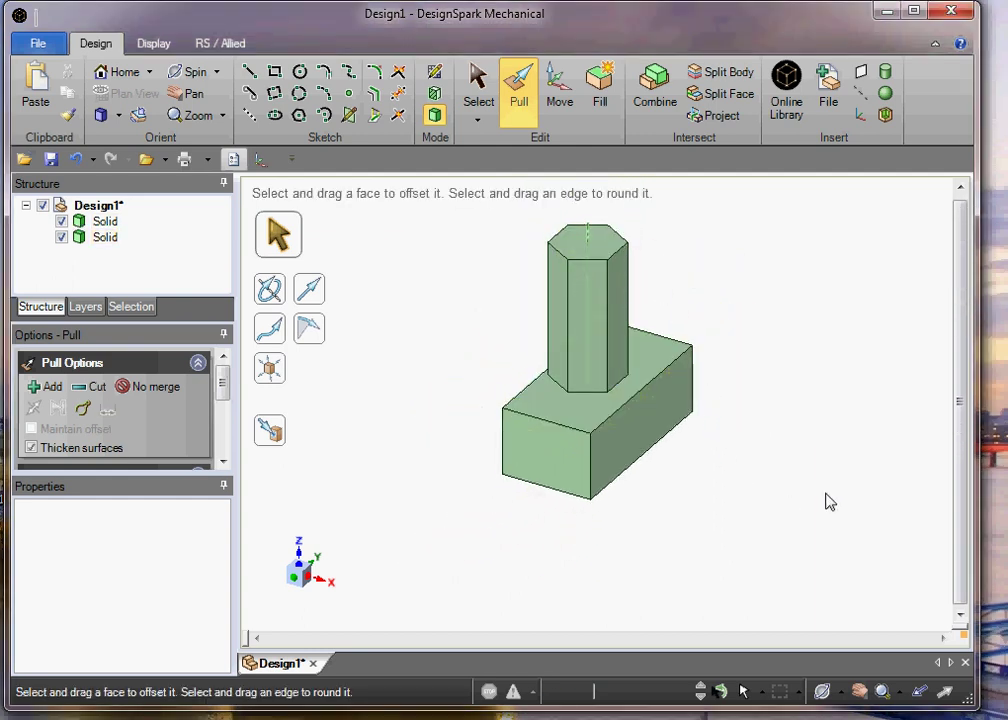
Snap the view head-on to the block's side face
{"action": "left_click", "coordinate": [139, 117]}
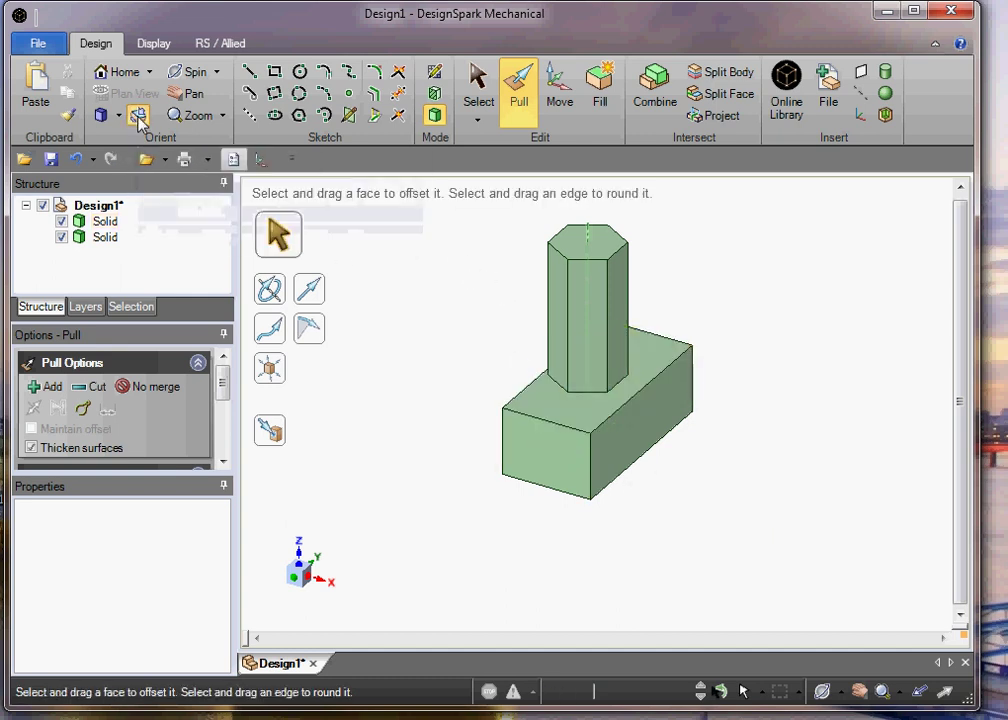
{"action": "left_click", "coordinate": [648, 434]}
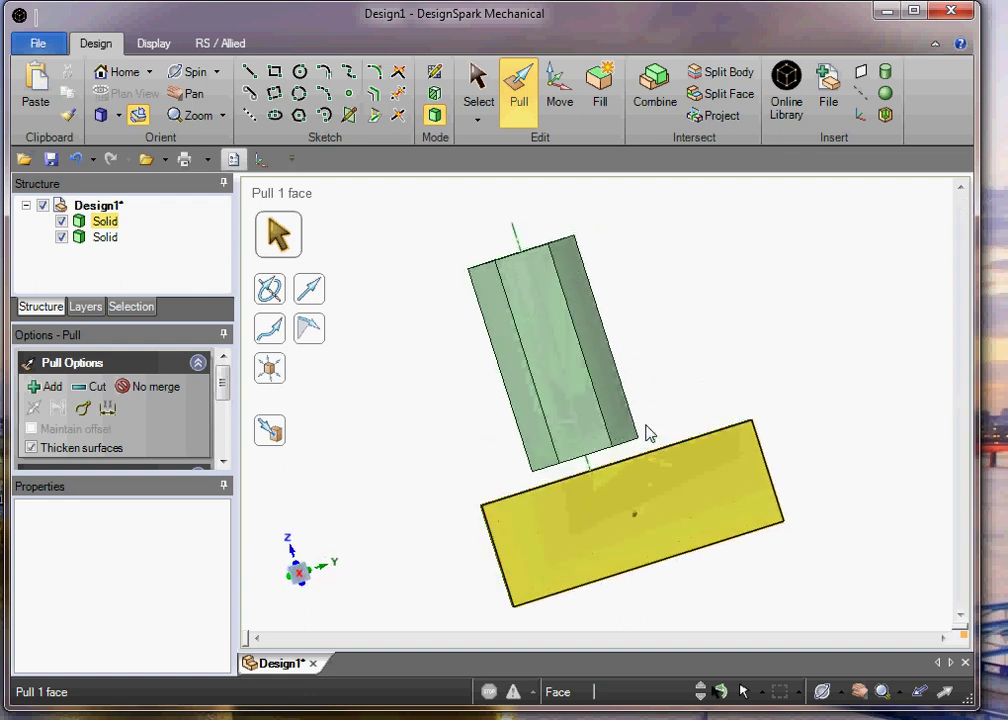
{"action": "left_click", "coordinate": [625, 527]}
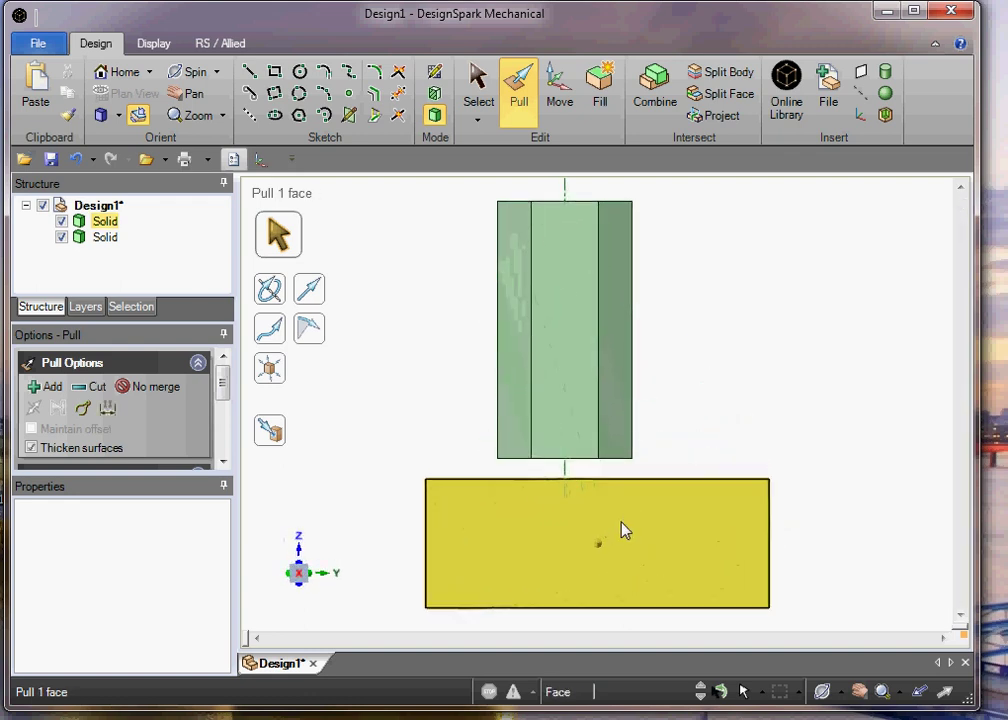
Rotate the hexagonal prism 90° onto its side and sink it about 76.57 mm into the block
{"action": "left_click", "coordinate": [560, 92]}
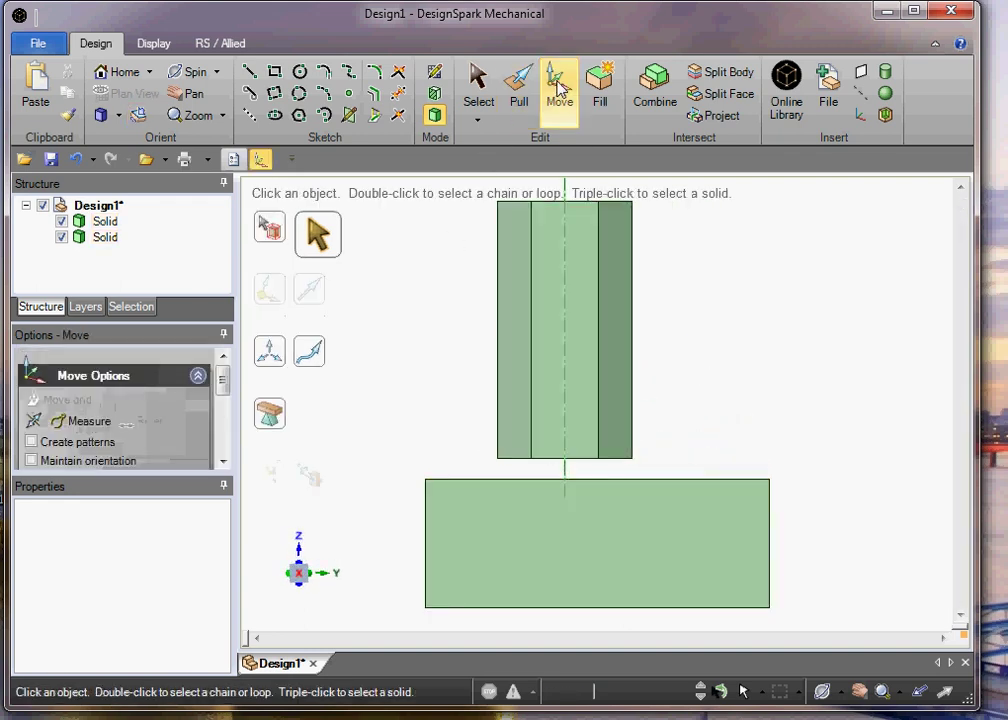
{"action": "left_click", "coordinate": [275, 235]}
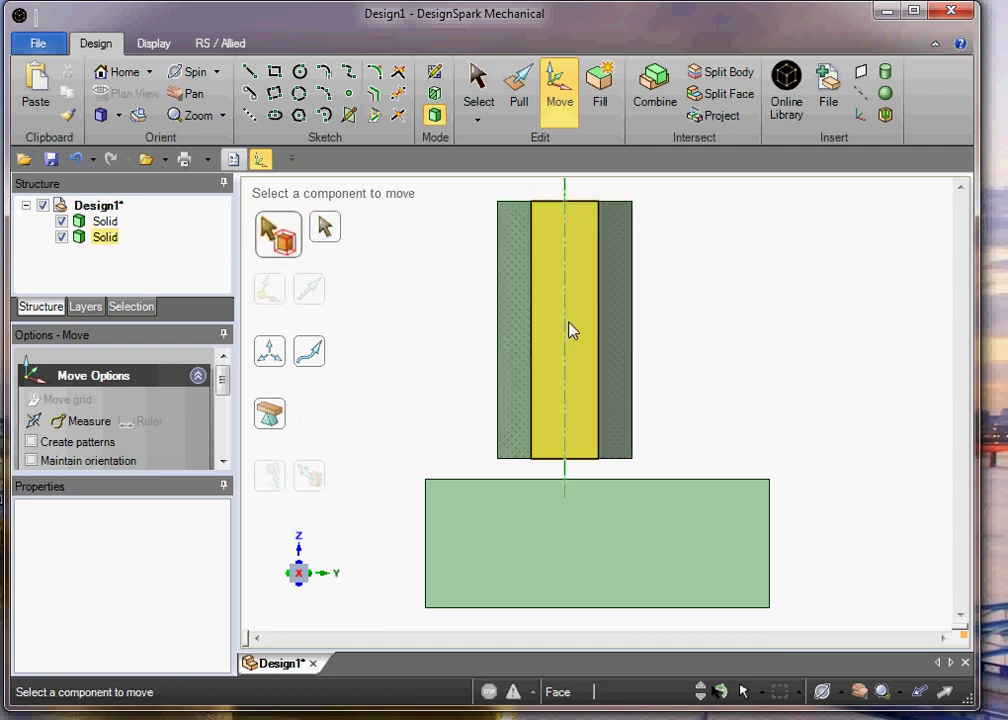
{"action": "left_click", "coordinate": [567, 330]}
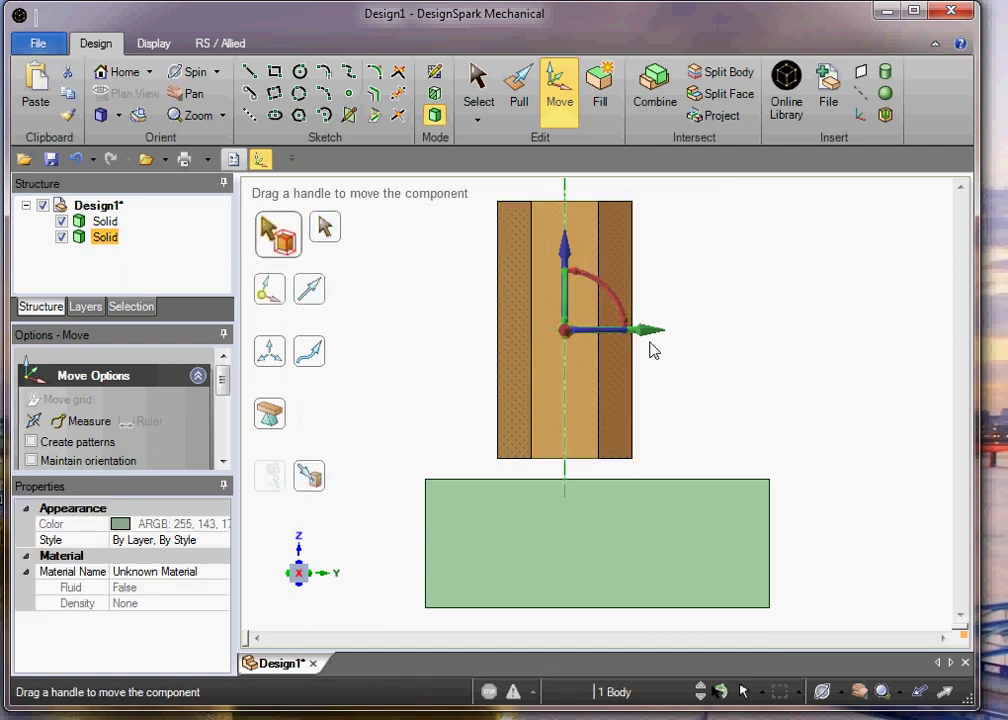
{"action": "mouse_move", "coordinate": [653, 325]}
{"action": "left_mouse_down"}
{"action": "mouse_move", "coordinate": [645, 298]}
{"action": "mouse_move", "coordinate": [620, 278]}
{"action": "left_mouse_up"}
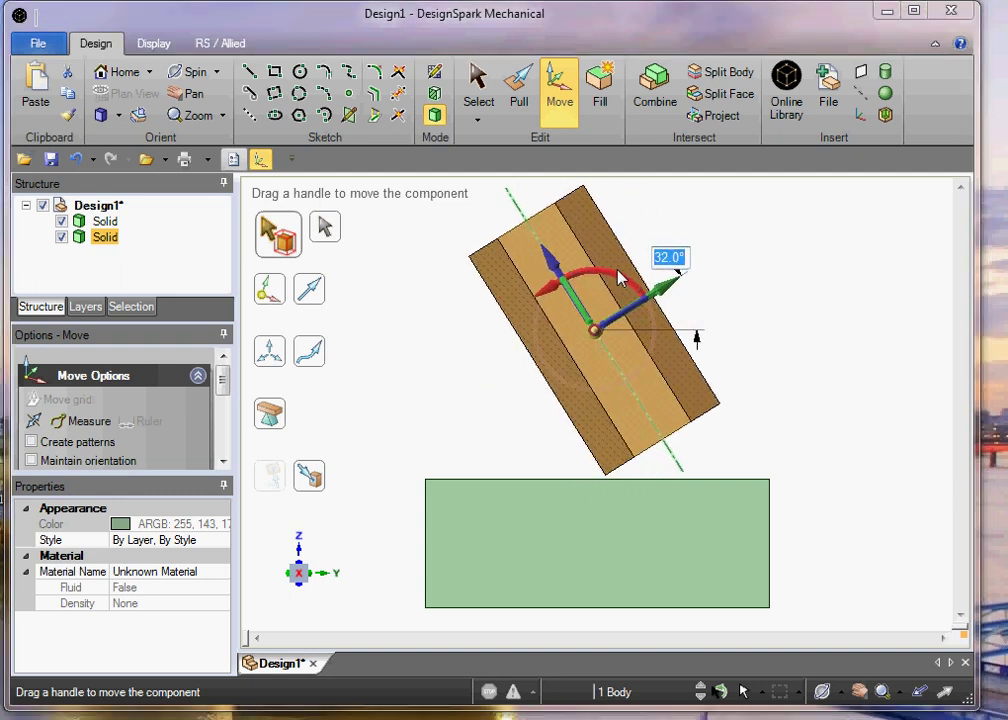
{"action": "type", "text": "90"}
{"action": "key", "text": "Return"}
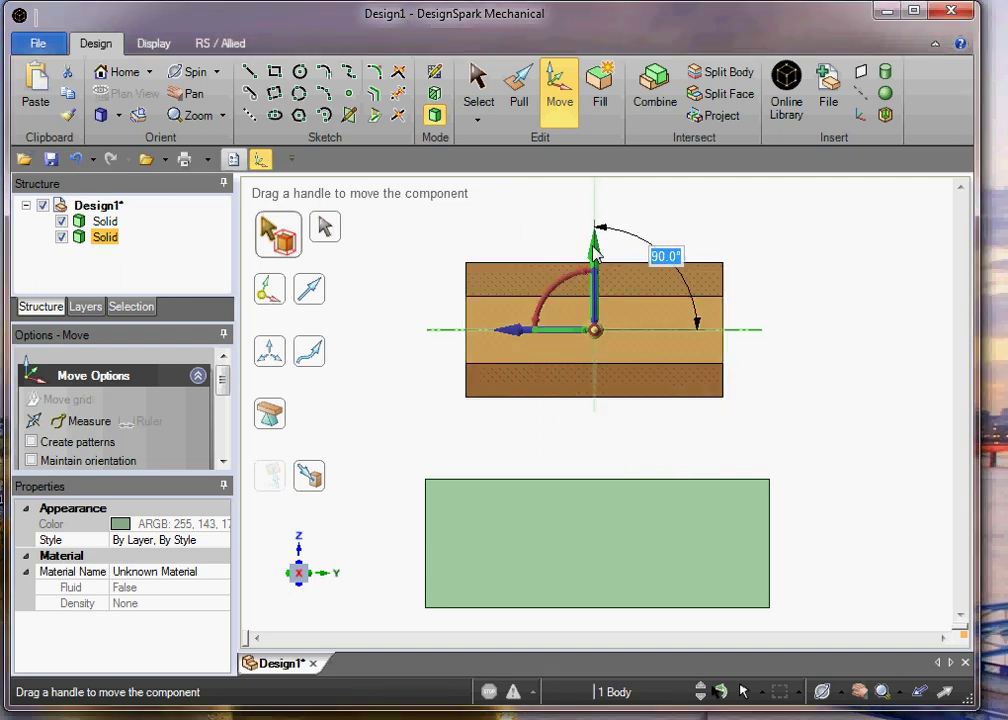
{"action": "left_click_drag", "start_coordinate": [598, 267], "coordinate": [601, 385]}
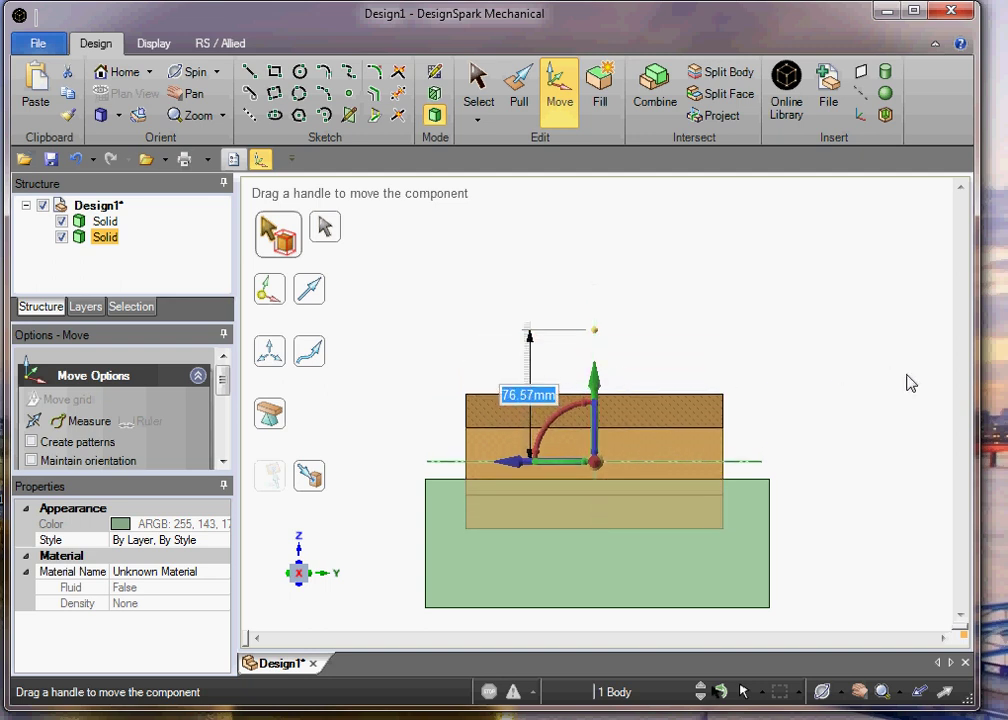
{"action": "mouse_move", "coordinate": [871, 466]}
{"action": "middle_mouse_down"}
{"action": "mouse_move", "coordinate": [899, 494]}
{"action": "mouse_move", "coordinate": [387, 657]}
{"action": "mouse_move", "coordinate": [530, 592]}
{"action": "mouse_move", "coordinate": [481, 529]}
{"action": "mouse_move", "coordinate": [385, 529]}
{"action": "mouse_move", "coordinate": [385, 650]}
{"action": "mouse_move", "coordinate": [435, 599]}
{"action": "mouse_move", "coordinate": [378, 637]}
{"action": "mouse_move", "coordinate": [356, 475]}
{"action": "mouse_move", "coordinate": [383, 637]}
{"action": "mouse_move", "coordinate": [406, 540]}
{"action": "middle_mouse_up"}
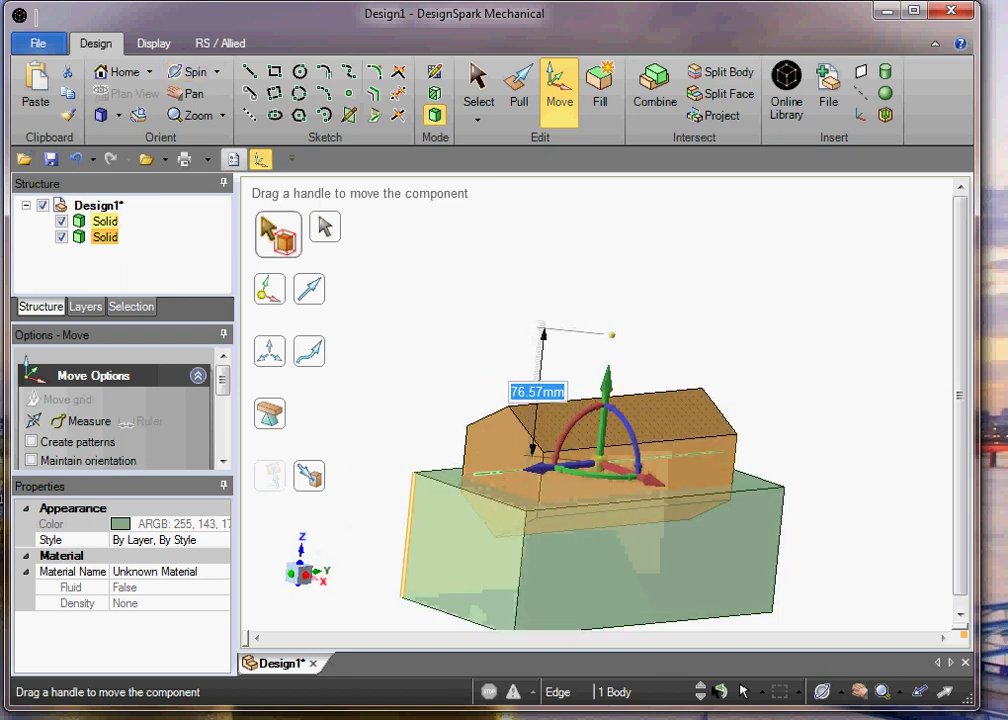
Combine the block as target with the lying prism as cutter, keeping the prism
{"action": "left_click", "coordinate": [831, 359]}
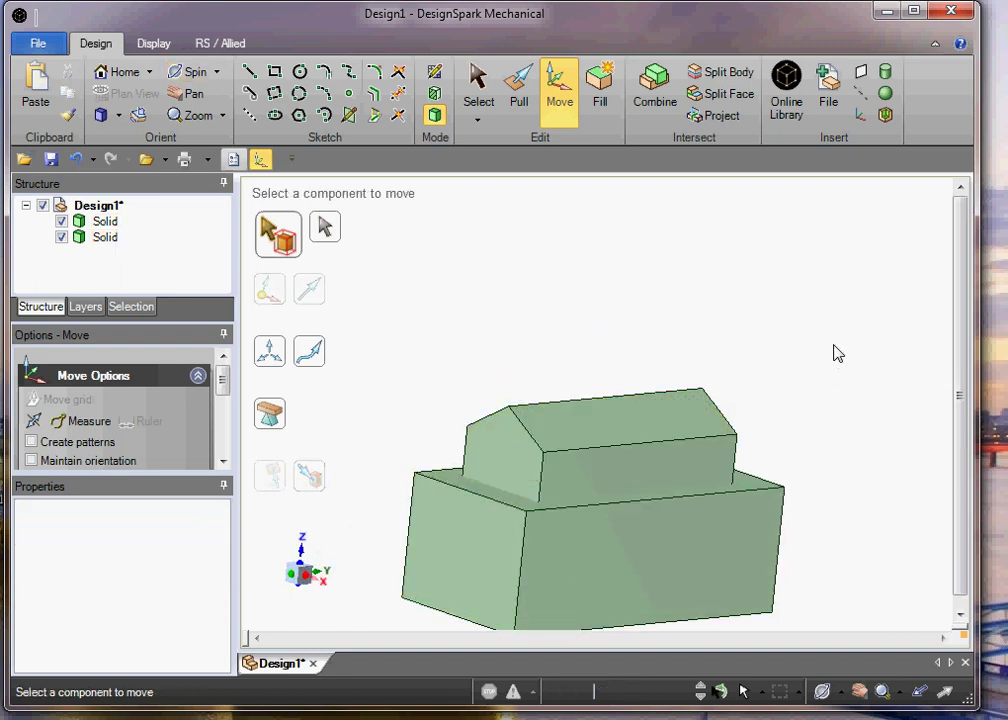
{"action": "left_click", "coordinate": [657, 85]}
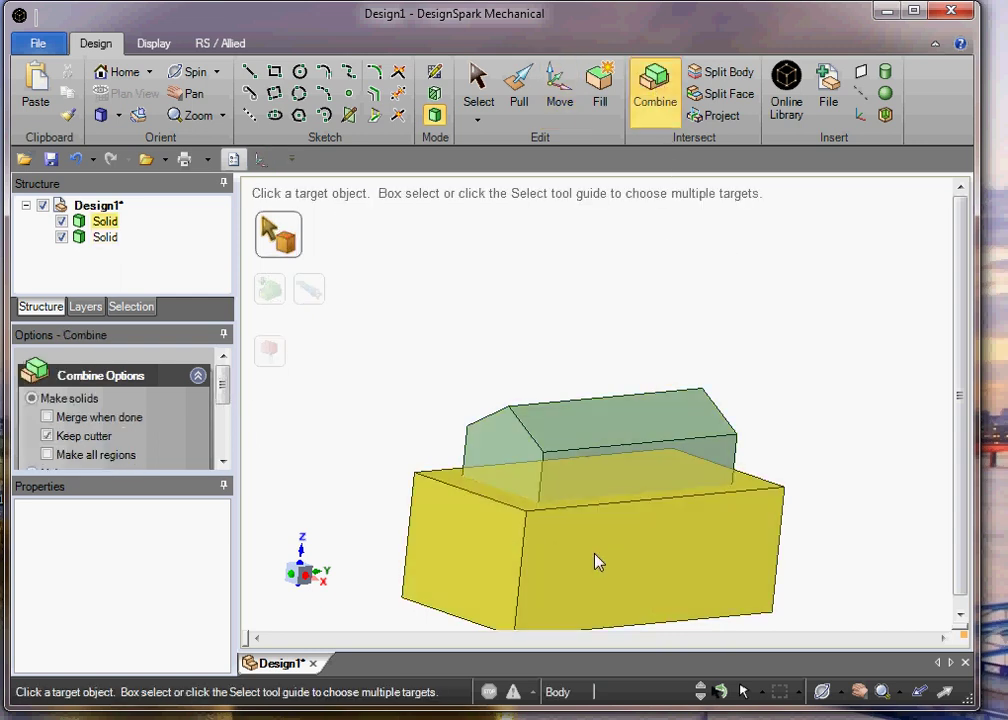
{"action": "left_click", "coordinate": [596, 562]}
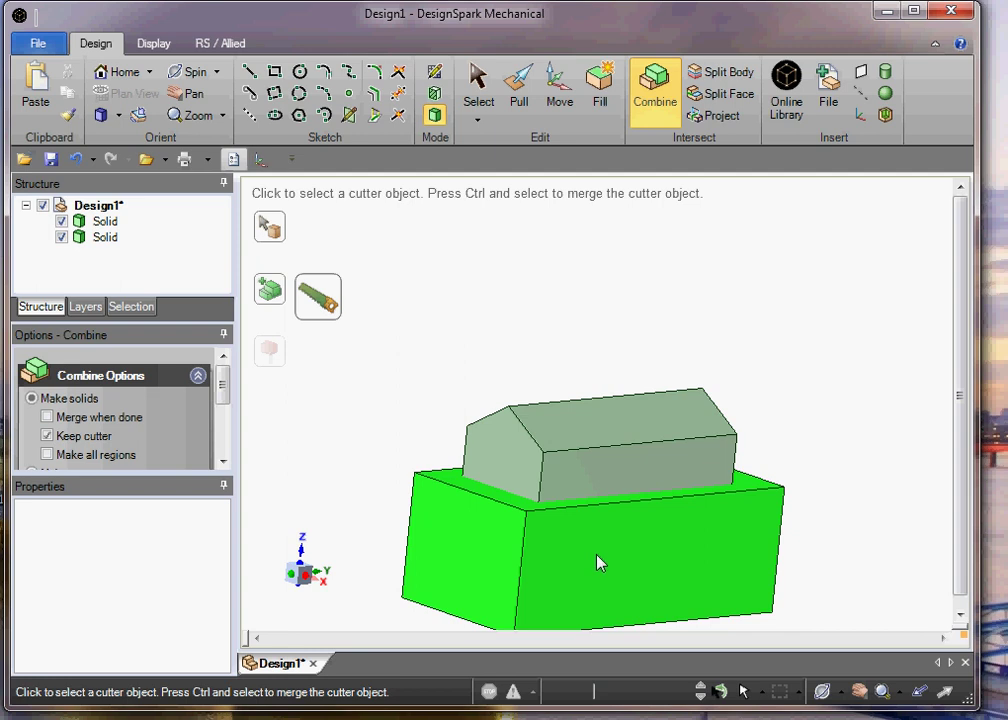
{"action": "left_click", "coordinate": [619, 462]}
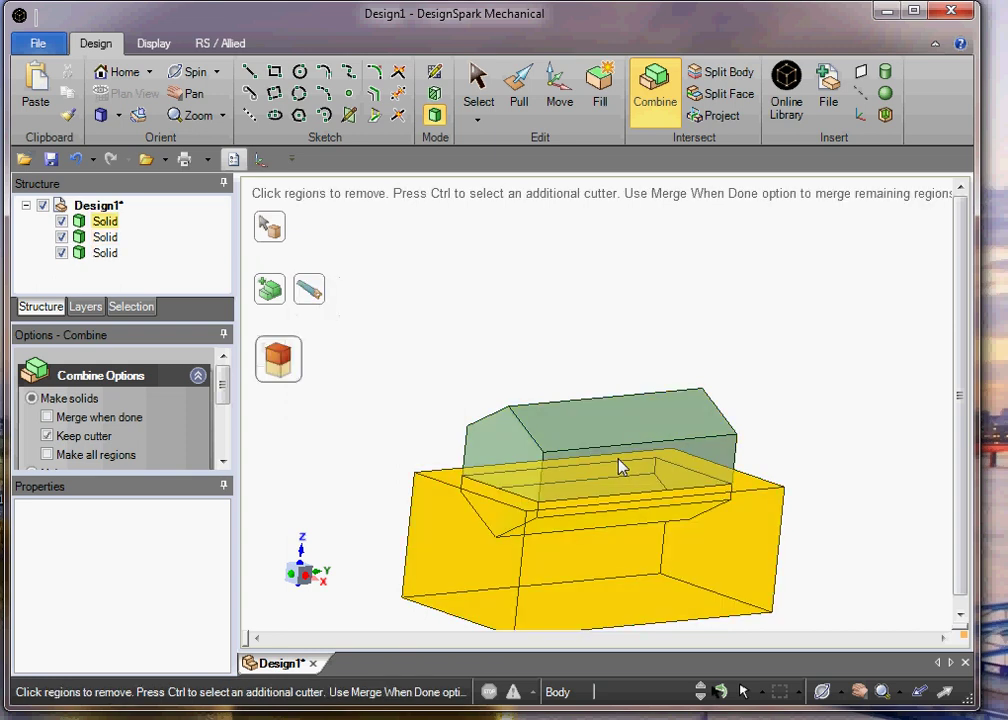
{"action": "left_click", "coordinate": [619, 463]}
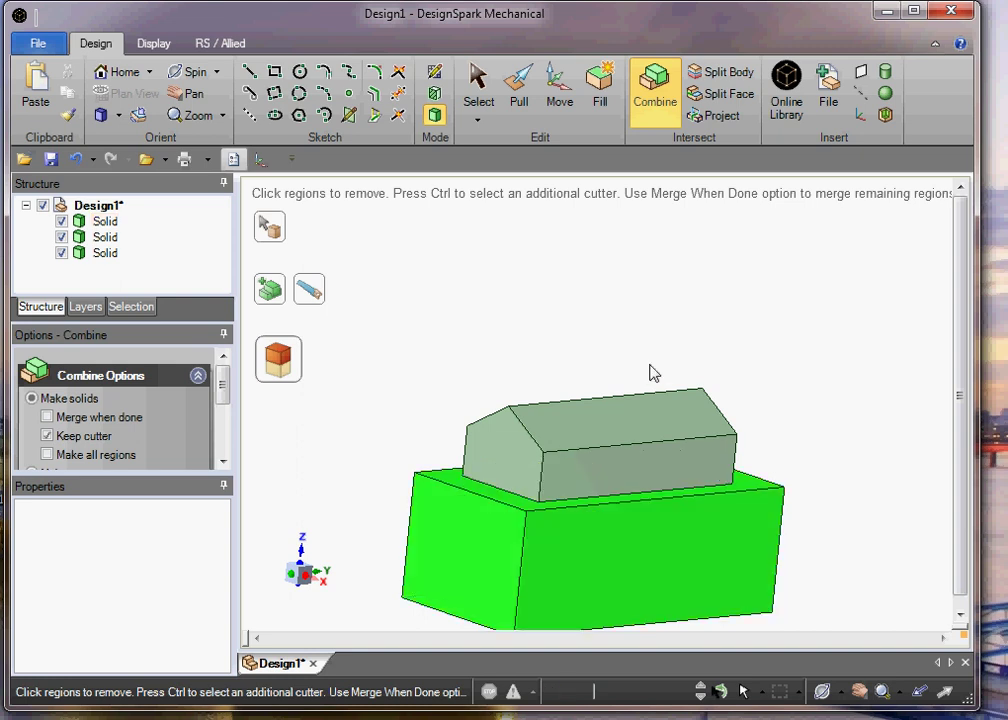
Lift the hexagonal prism about 115.28 mm up, clear of the block
{"action": "left_click", "coordinate": [560, 95]}
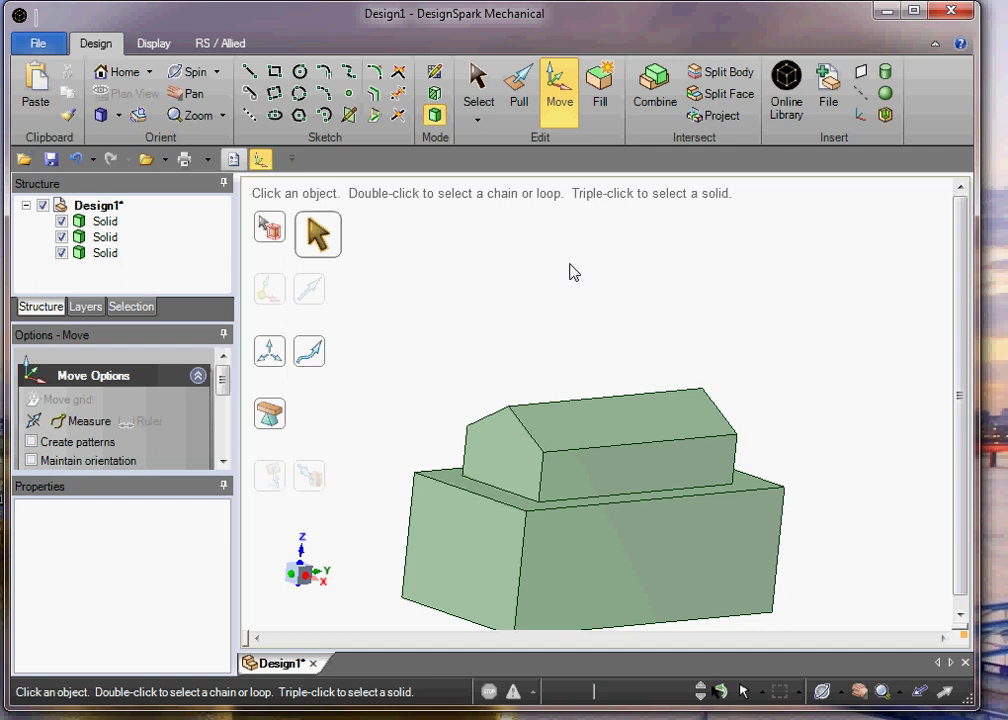
{"action": "left_click", "coordinate": [277, 235]}
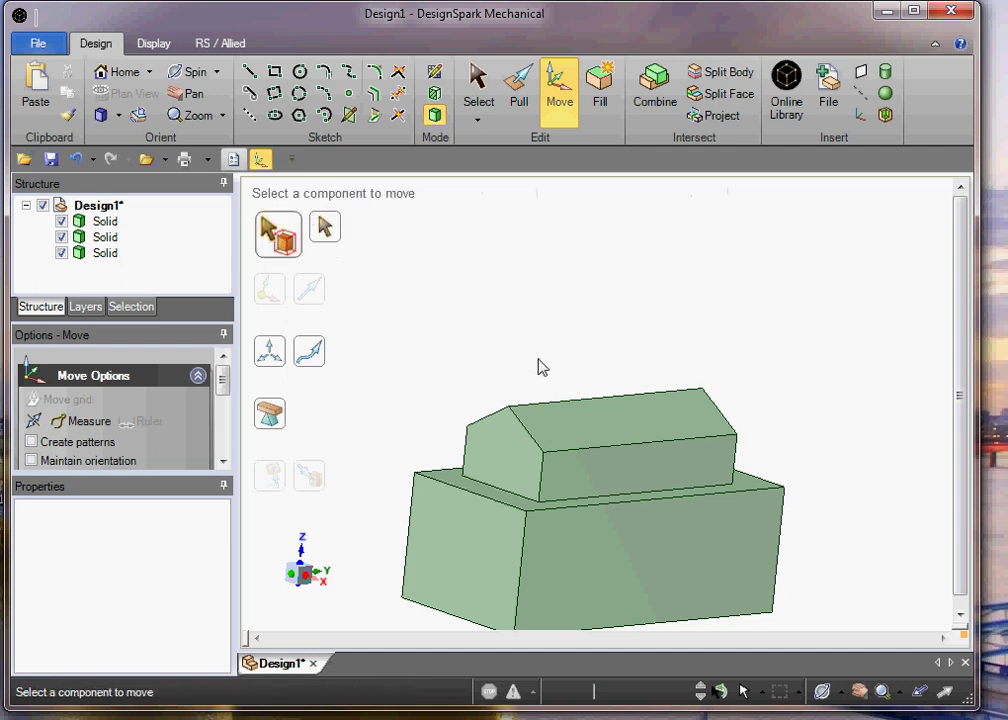
{"action": "left_click", "coordinate": [590, 434]}
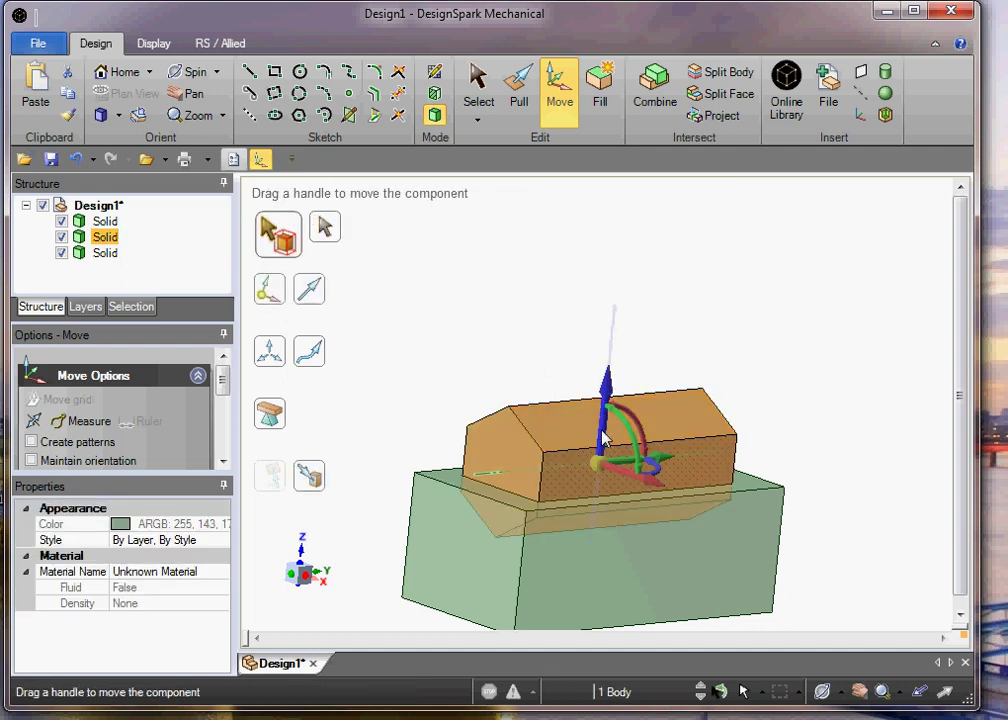
{"action": "left_click_drag", "start_coordinate": [603, 440], "coordinate": [600, 243]}
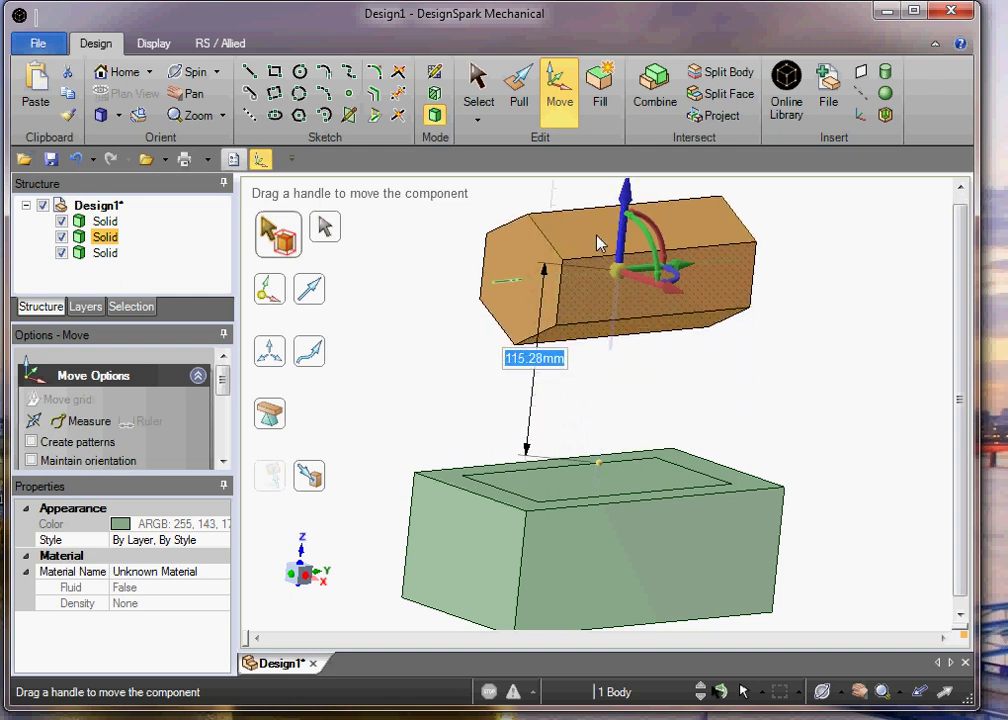
Drag the cut-out piece sideways out of the block
{"action": "left_click", "coordinate": [446, 394]}
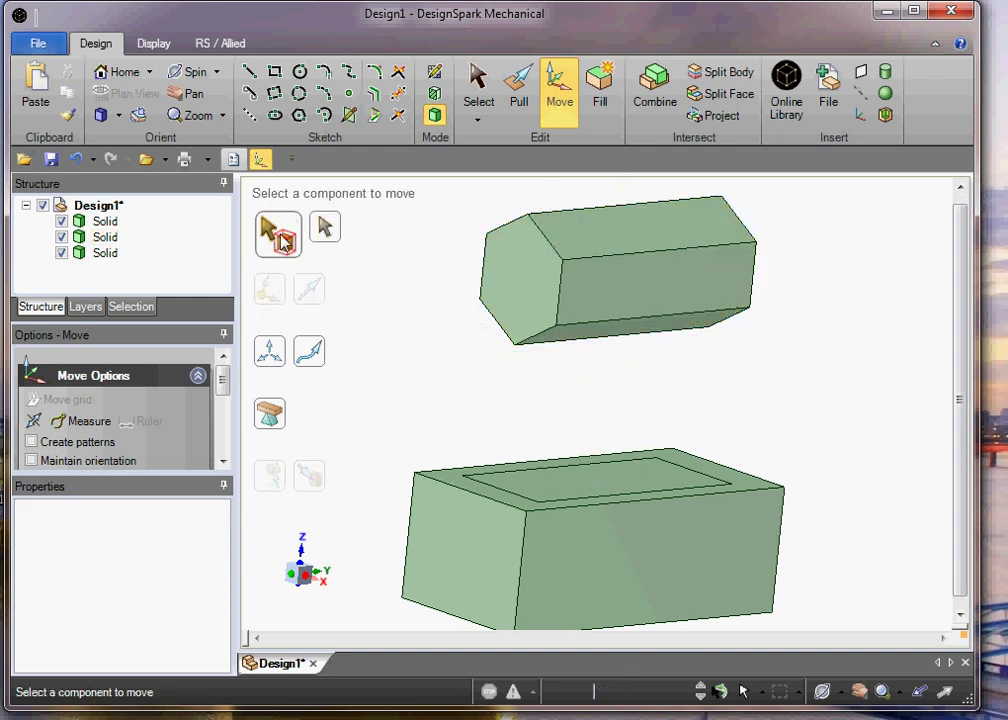
{"action": "left_click", "coordinate": [613, 487]}
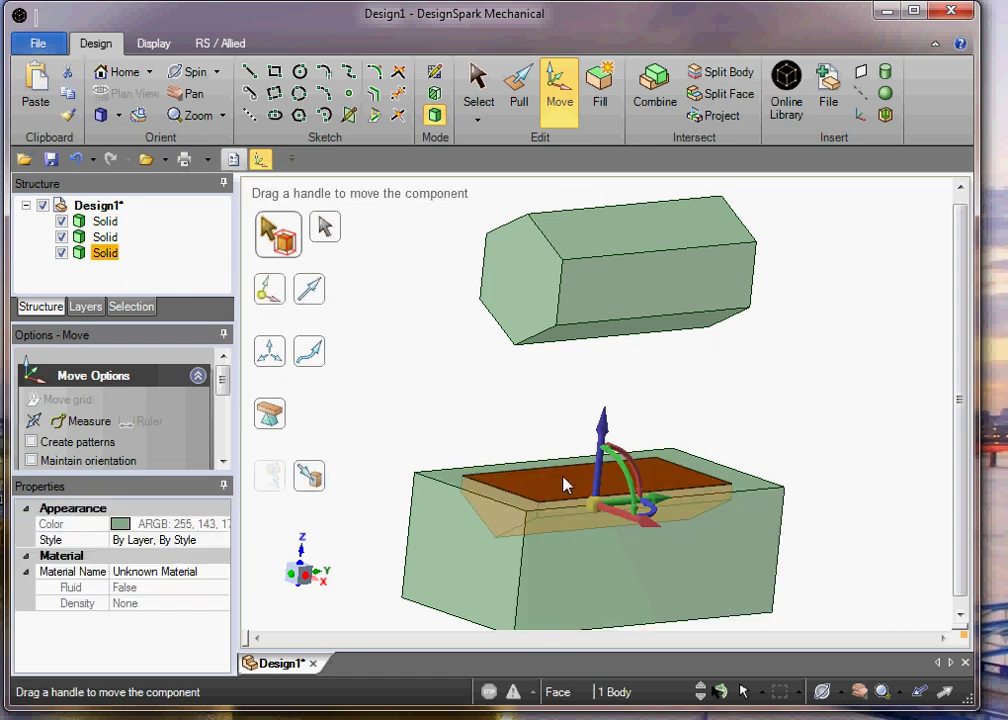
{"action": "mouse_move", "coordinate": [637, 527]}
{"action": "left_mouse_down"}
{"action": "mouse_move", "coordinate": [756, 637]}
{"action": "mouse_move", "coordinate": [866, 686]}
{"action": "left_mouse_up"}
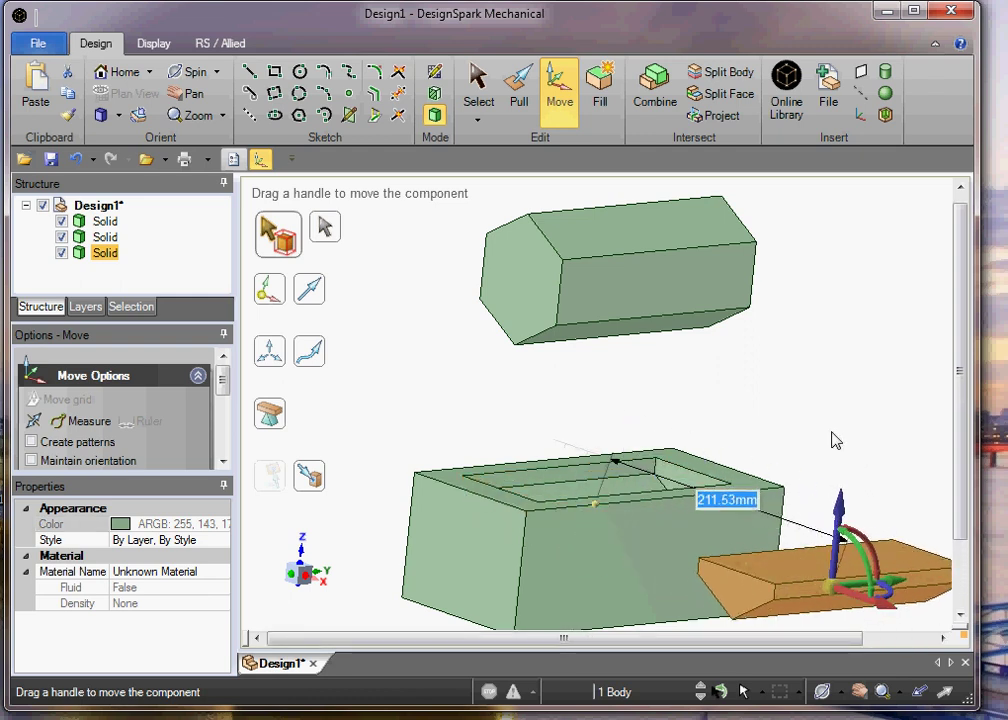
Delete the cut-out piece and the hexagonal prism, then return to the home view
{"action": "key", "text": "Delete"}
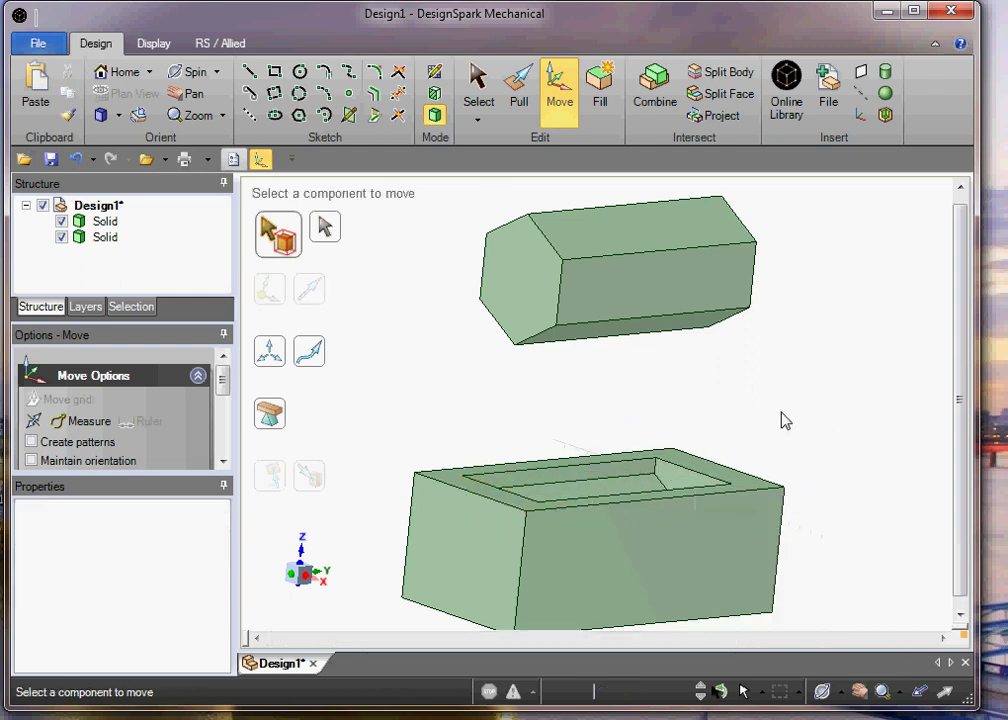
{"action": "left_click", "coordinate": [634, 280]}
{"action": "key", "text": "Delete"}
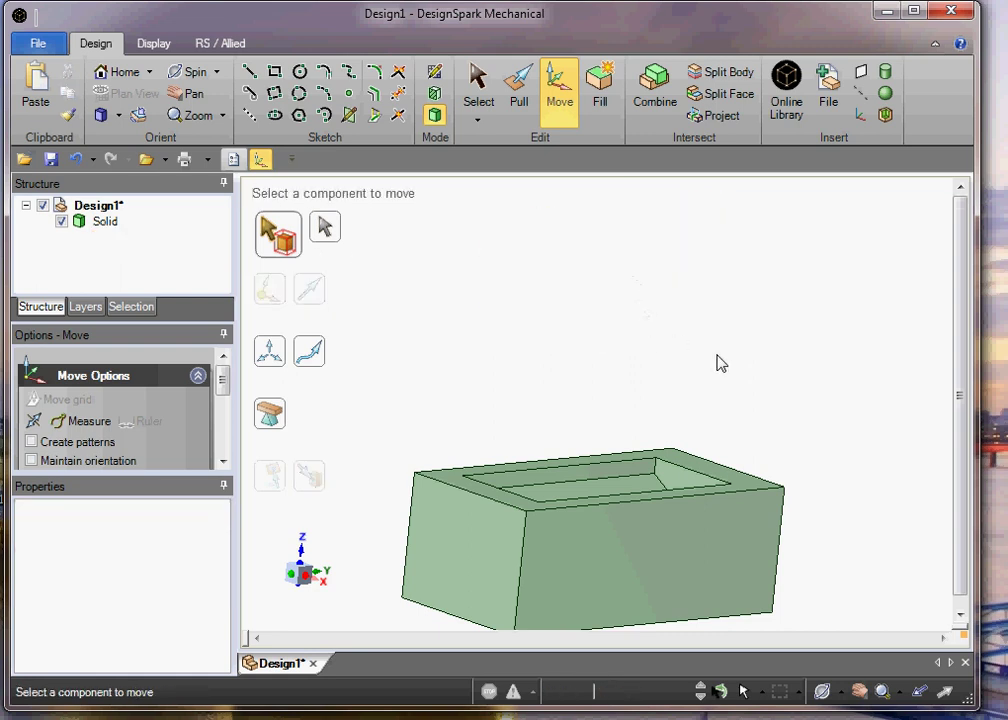
{"action": "key", "text": "h"}
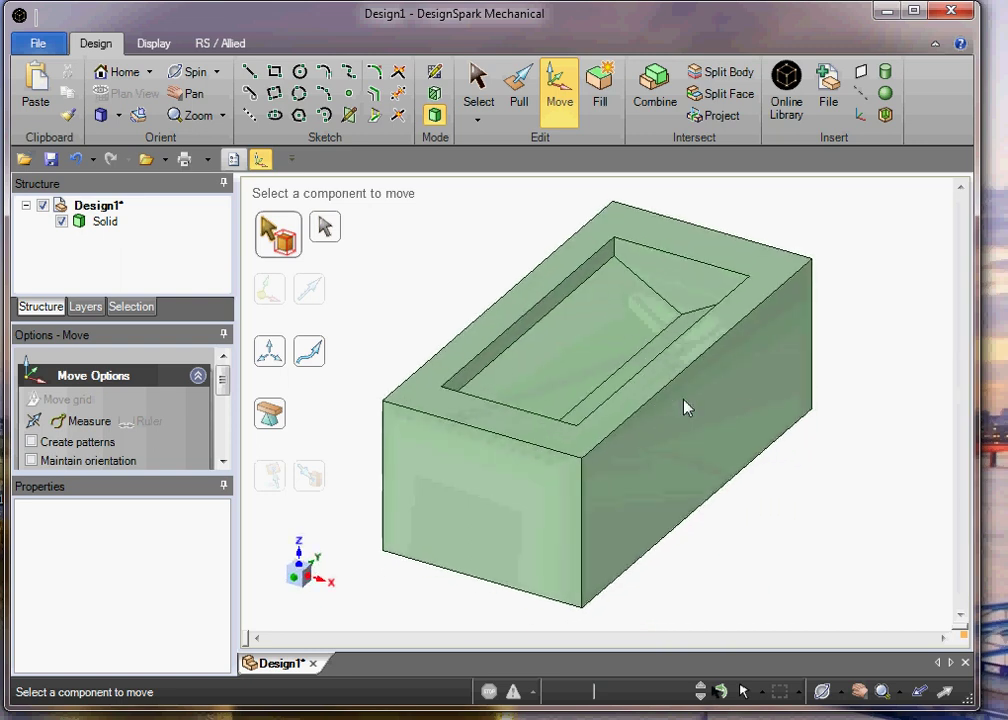